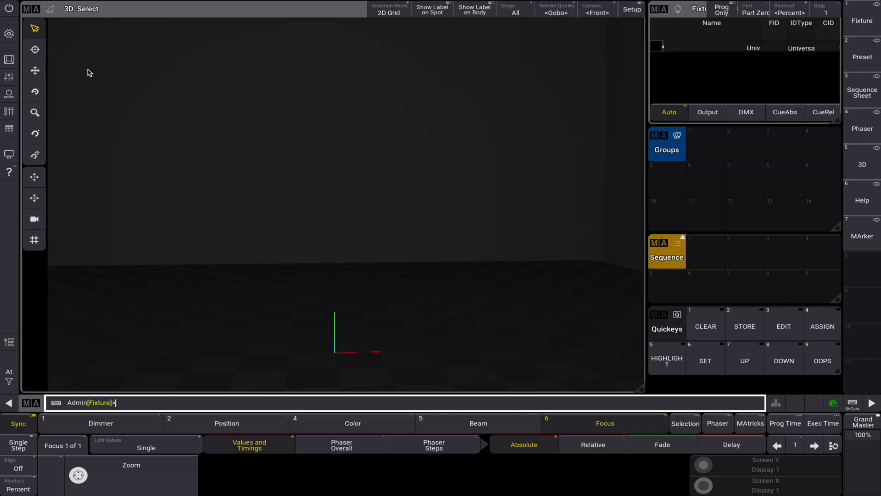
- In the patch's new fixture search, choose the MArker fixture type in Moving mode
{"action": "left_click", "coordinate": [9, 35]}
{"action": "left_click", "coordinate": [327, 207]}
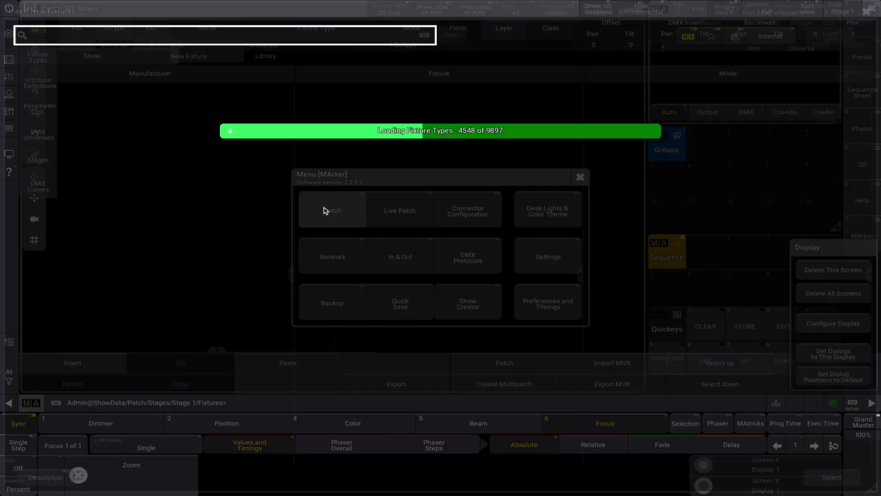
{"action": "left_click", "coordinate": [292, 37]}
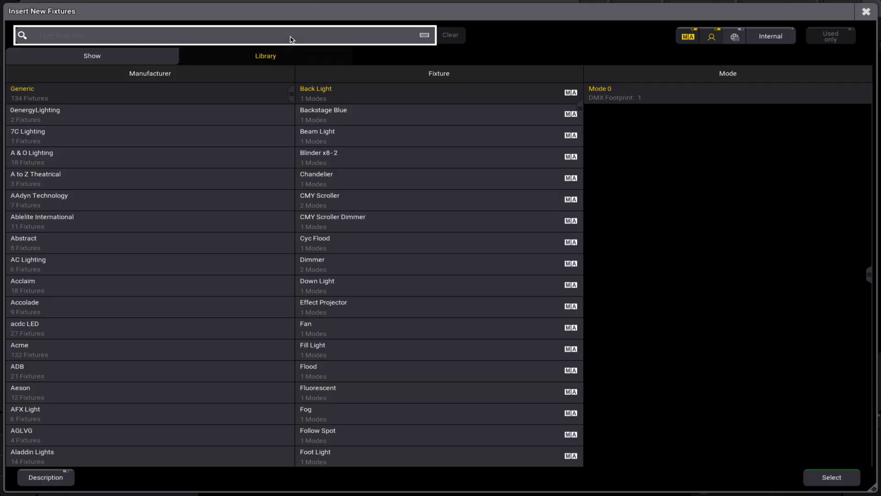
{"action": "type", "text": "marker"}
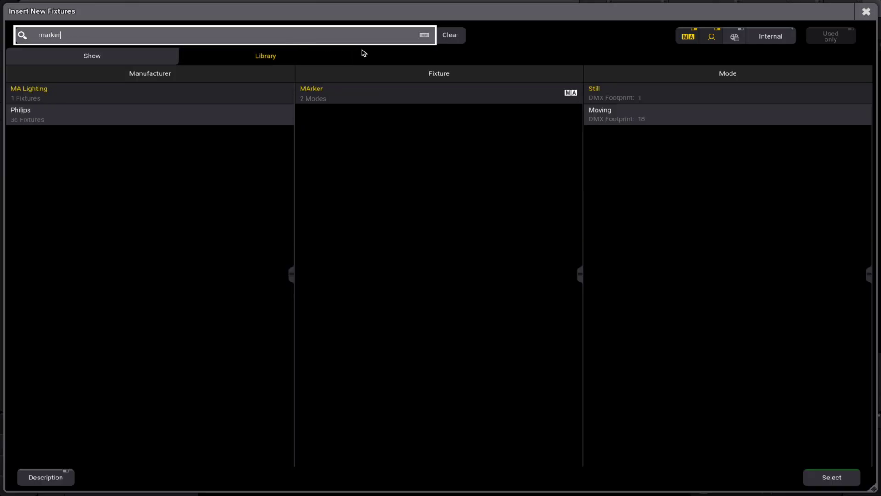
{"action": "left_click", "coordinate": [646, 118]}
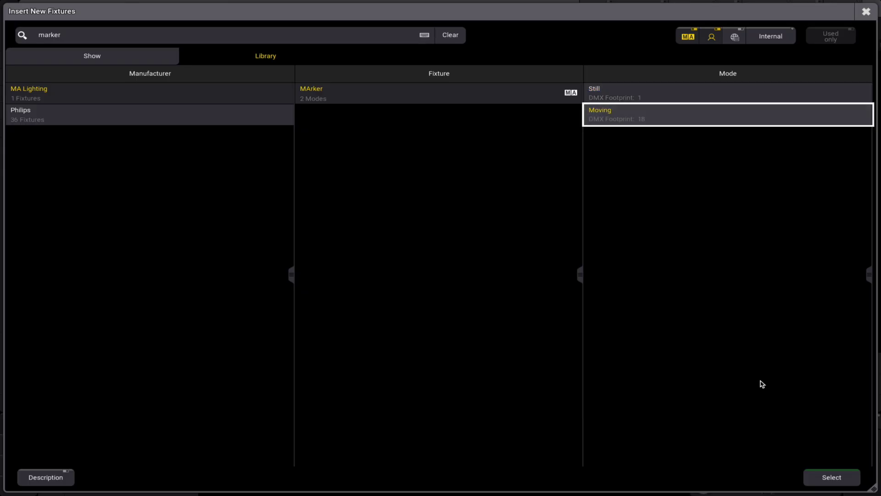
{"action": "left_click", "coordinate": [834, 479]}
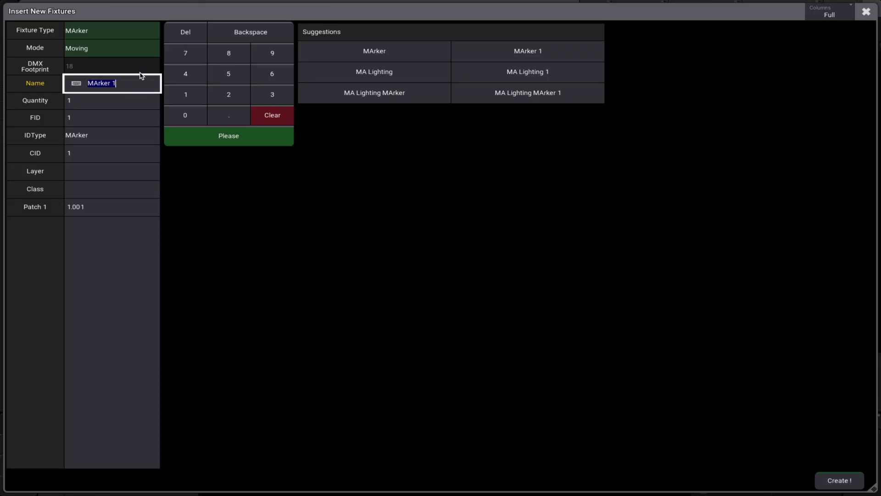
- Set the quantity to 2 and the first fixture ID to 2001
{"action": "left_click", "coordinate": [134, 102]}
{"action": "left_click", "coordinate": [229, 94]}
{"action": "left_click", "coordinate": [107, 119]}
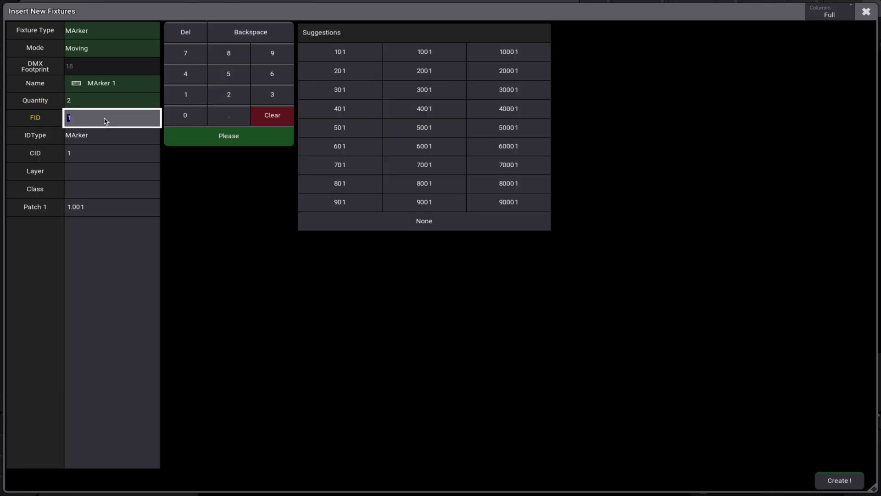
{"action": "left_click", "coordinate": [408, 76]}
- Create the two markers and rename fixture 2001 to Hoist
{"action": "left_click", "coordinate": [839, 480]}
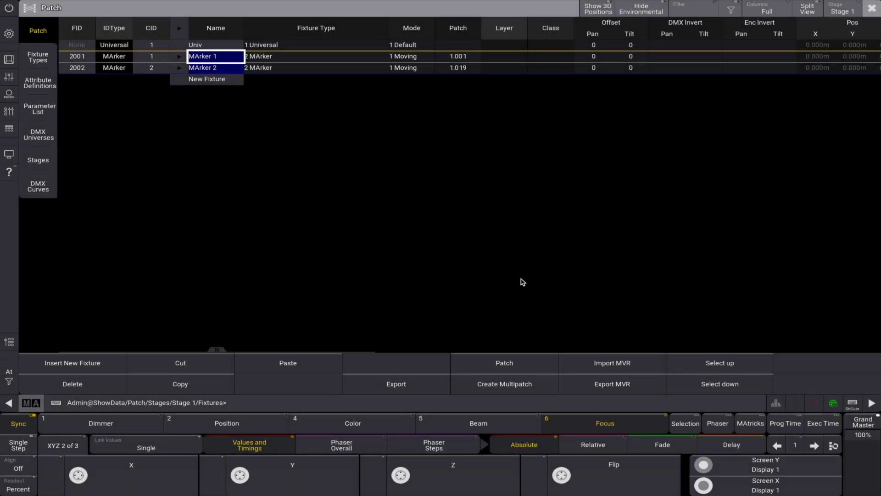
{"action": "double_click", "coordinate": [218, 56]}
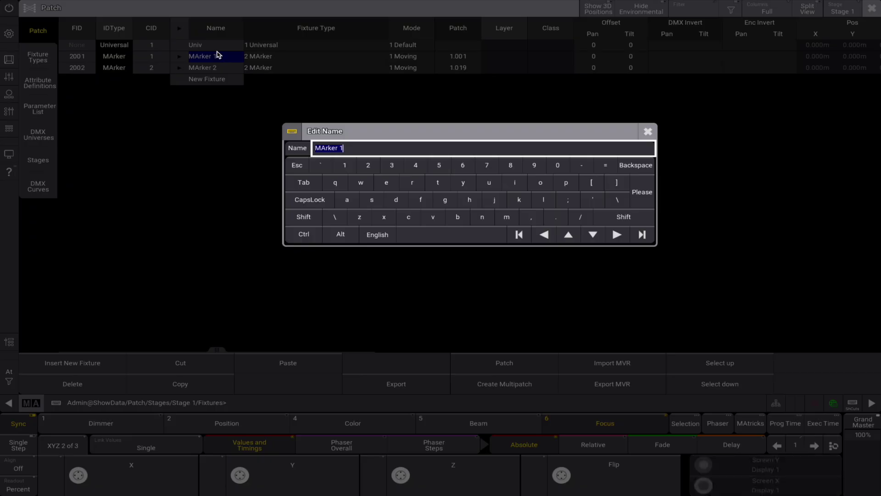
{"action": "type", "text": "Hoist"}
{"action": "key", "text": "Return"}
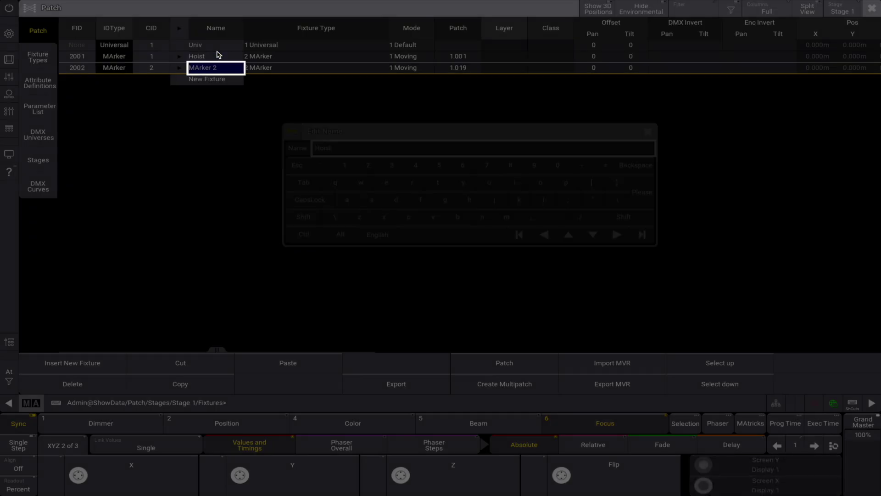
- Rename fixture 2002 to Actor
{"action": "left_click", "coordinate": [211, 69]}
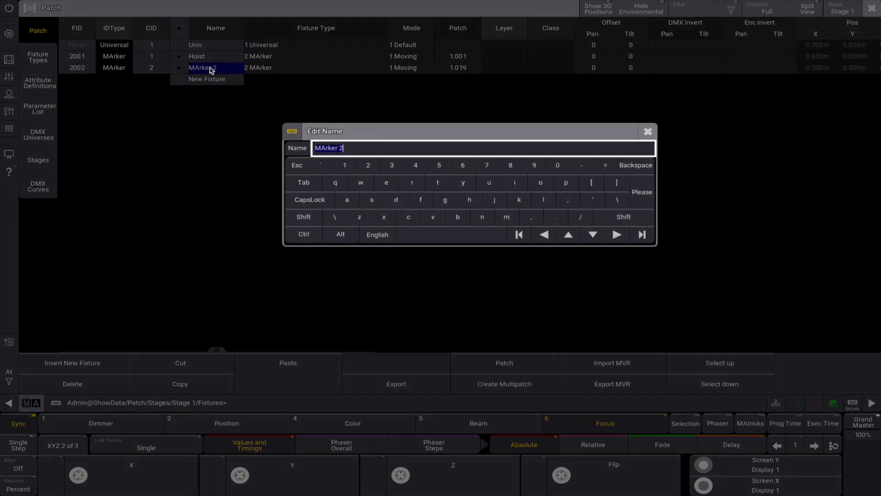
{"action": "type", "text": "Actor"}
{"action": "key", "text": "Return"}
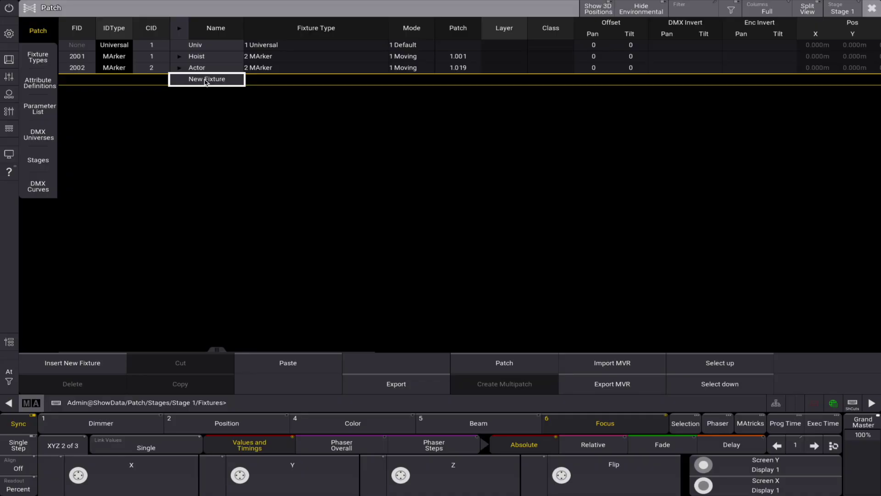
- Pick the Set eurotruss_FD34-400 truss type from the full fixture library
{"action": "left_click", "coordinate": [205, 80]}
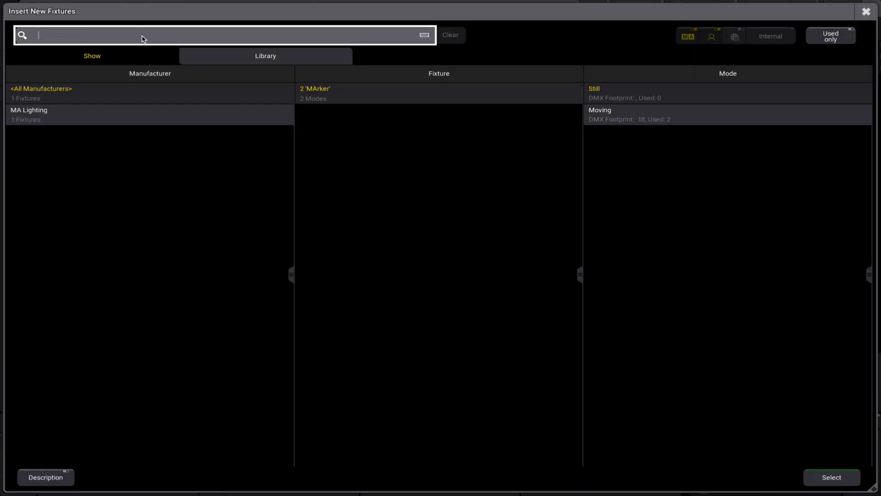
{"action": "type", "text": "set"}
{"action": "left_click", "coordinate": [234, 56]}
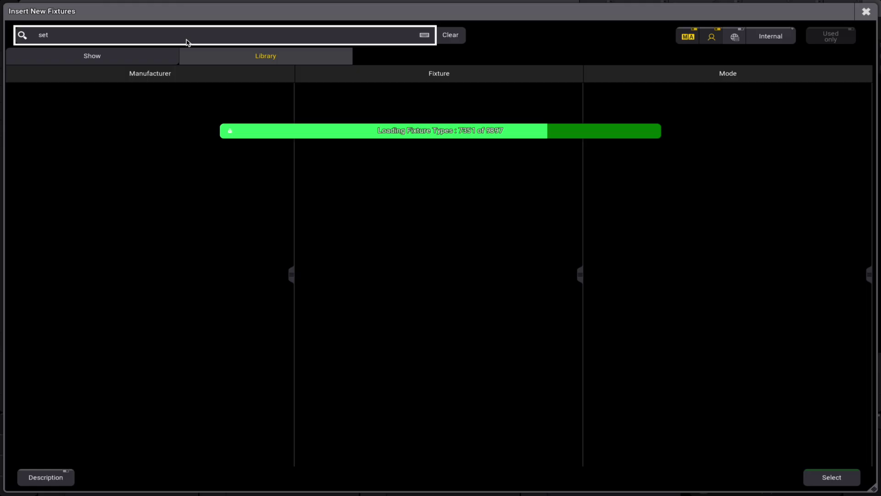
{"action": "type", "text": "truss 400"}
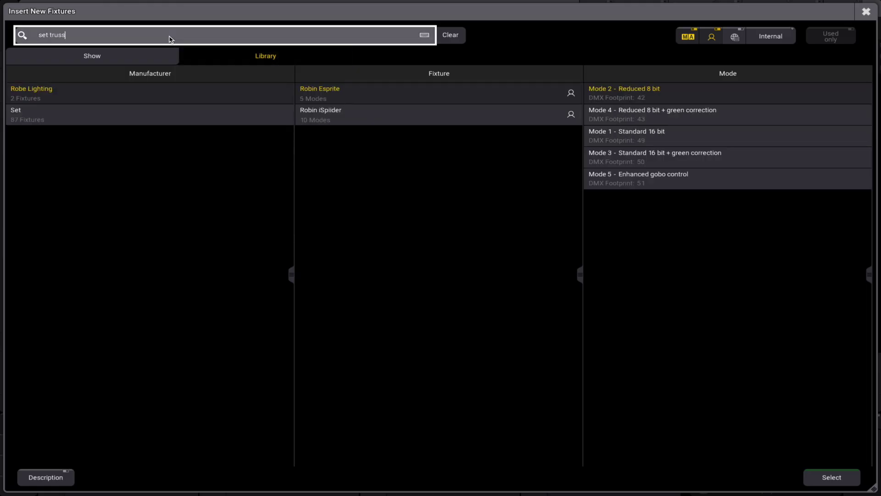
{"action": "left_click", "coordinate": [152, 111]}
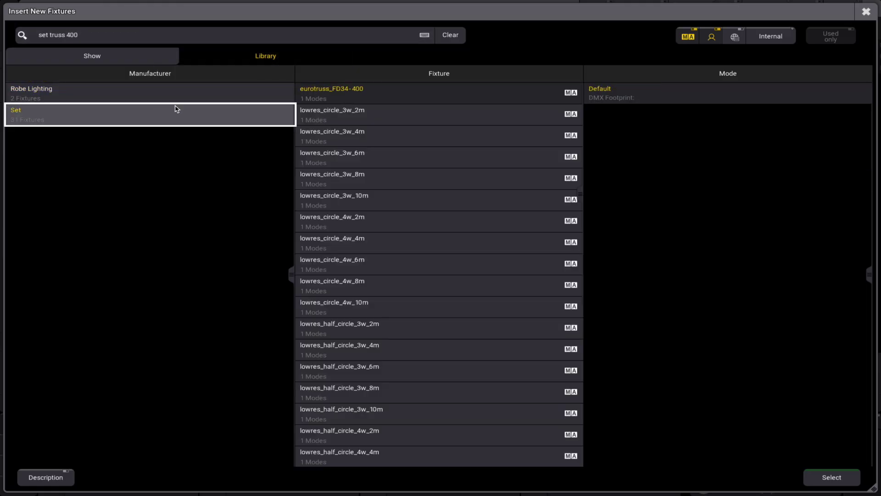
{"action": "left_click", "coordinate": [832, 477]}
- Give the truss fixture ID 3001 and create it
{"action": "left_click", "coordinate": [108, 120]}
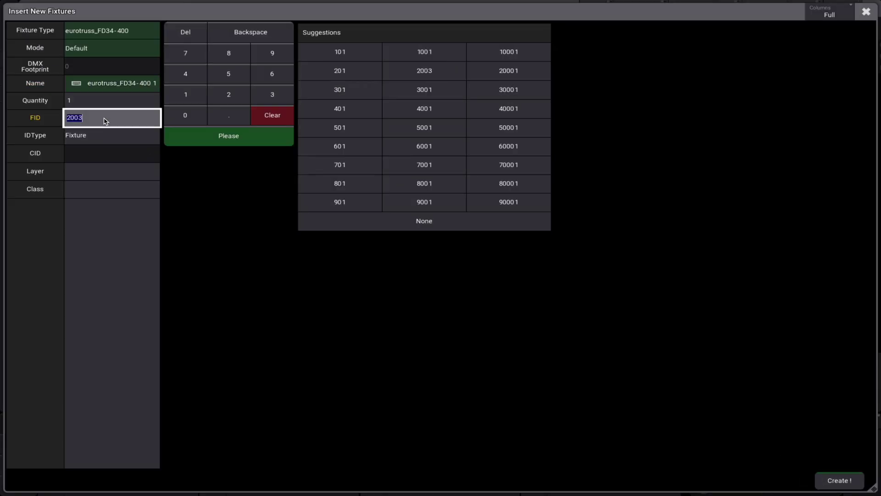
{"action": "left_click", "coordinate": [420, 93]}
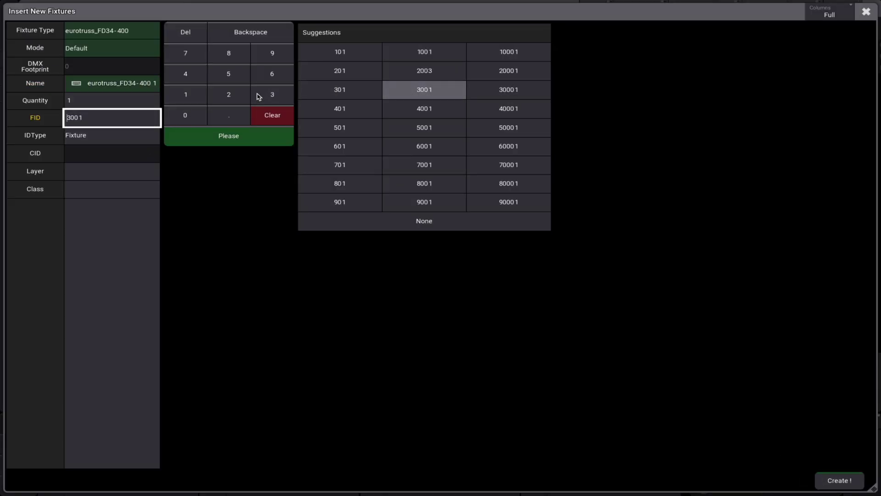
{"action": "left_click", "coordinate": [842, 481]}
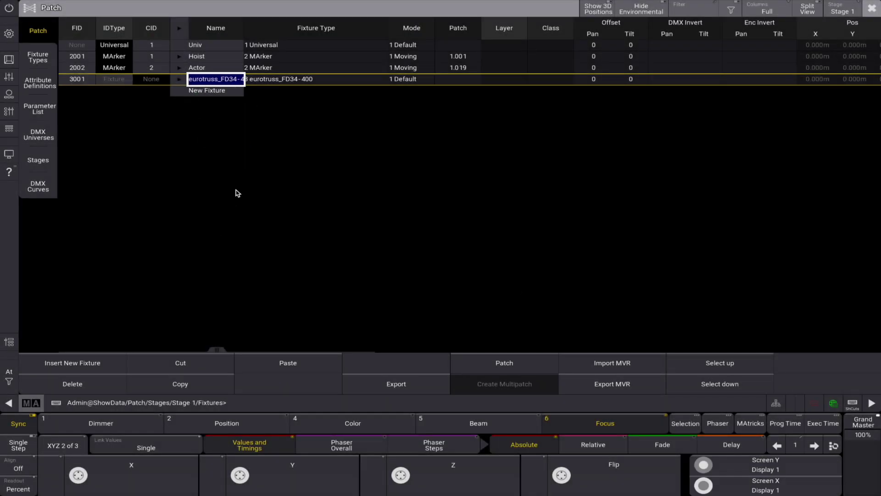
- Move the truss under Hoist, keeping its absolute position
{"action": "left_click", "coordinate": [183, 366]}
{"action": "left_click", "coordinate": [179, 56]}
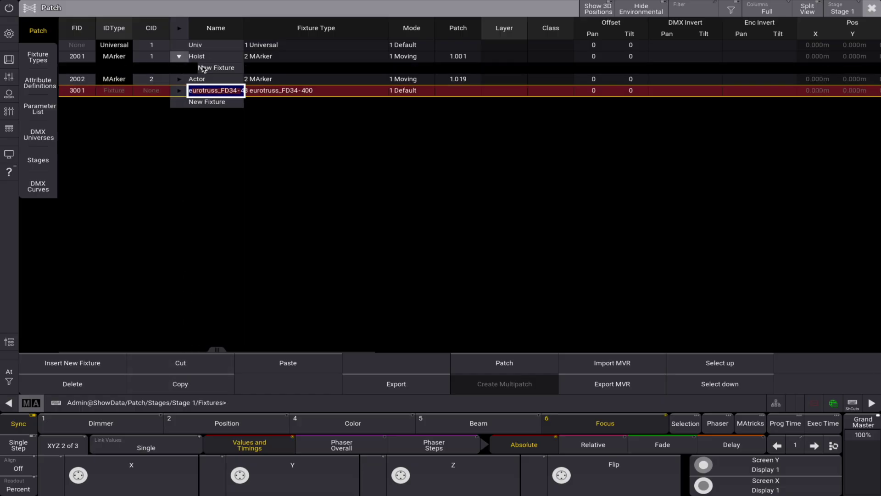
{"action": "left_click", "coordinate": [209, 68]}
{"action": "left_click", "coordinate": [279, 362]}
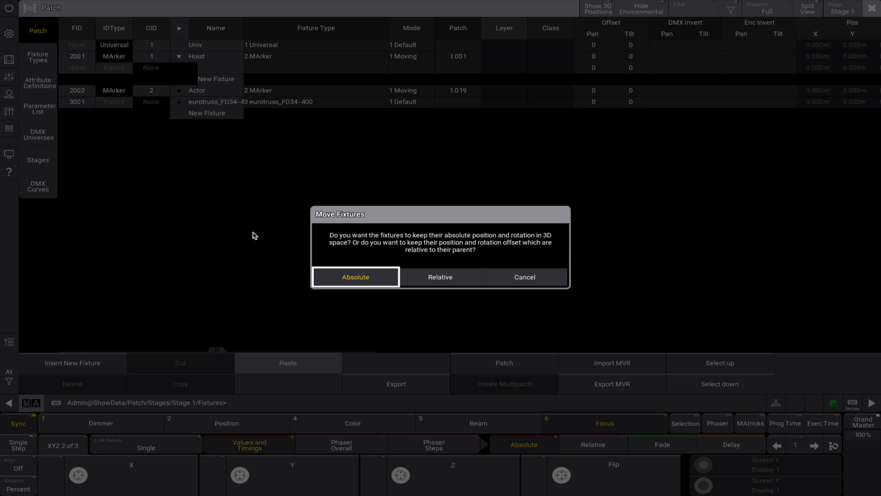
{"action": "left_click", "coordinate": [362, 281]}
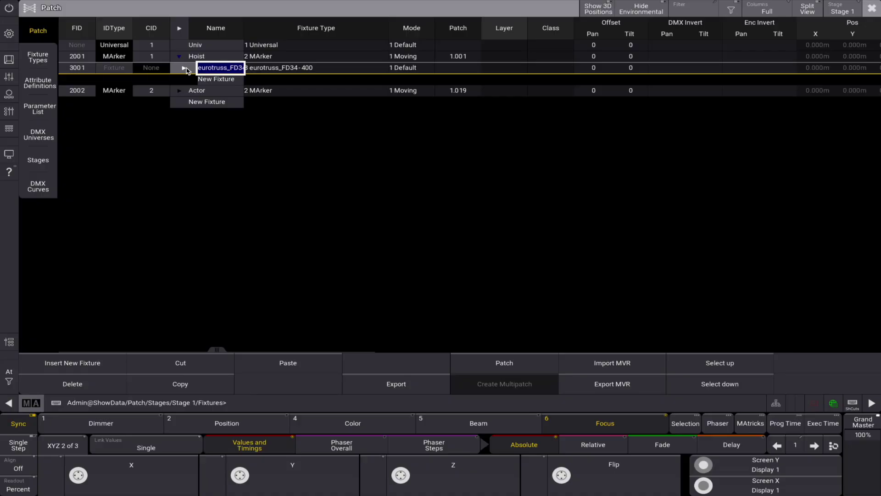
- Add a new fixture under the truss, choosing the Ayrton Rivale Profile type
{"action": "left_click", "coordinate": [185, 69]}
{"action": "left_click", "coordinate": [227, 81]}
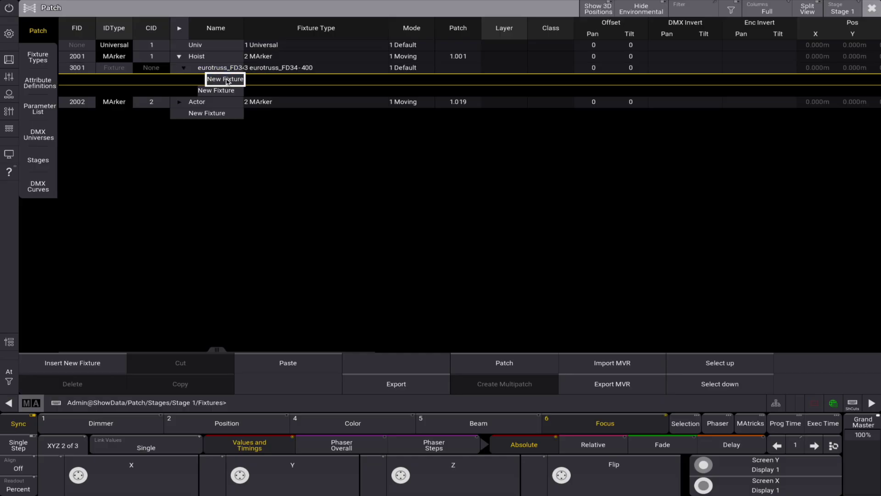
{"action": "left_click", "coordinate": [227, 80]}
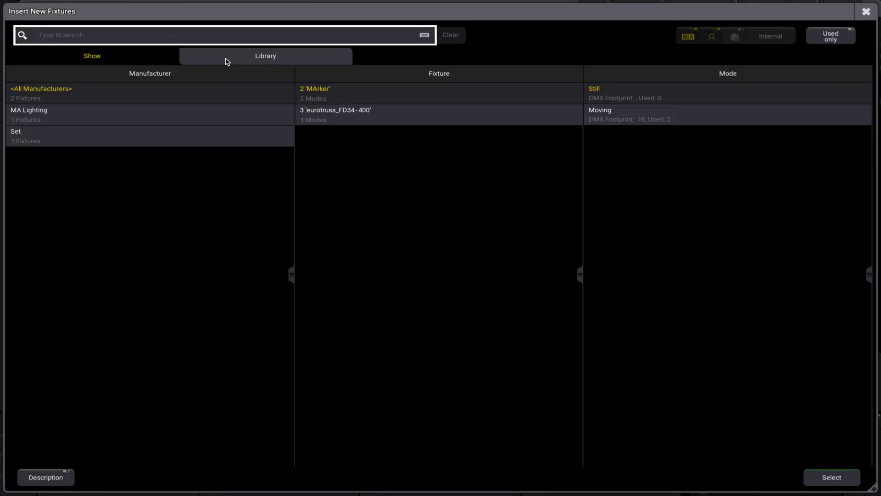
{"action": "left_click", "coordinate": [226, 58]}
{"action": "type", "text": "rivale"}
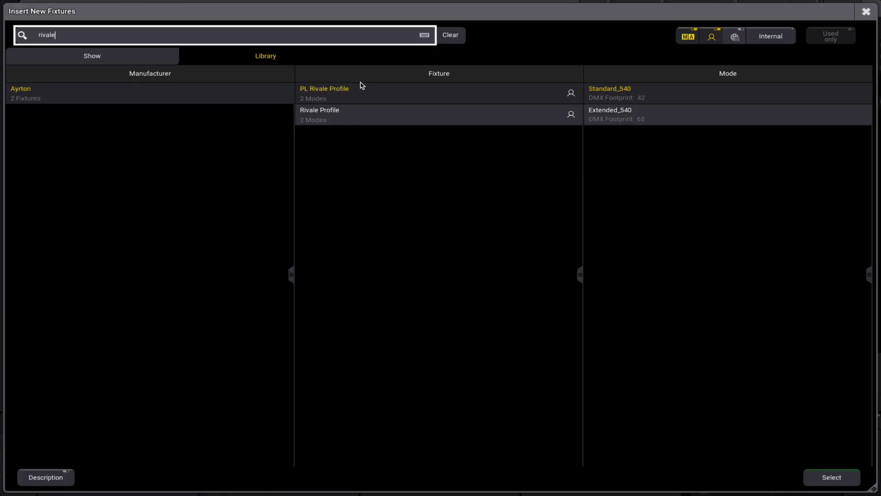
{"action": "left_click", "coordinate": [376, 120]}
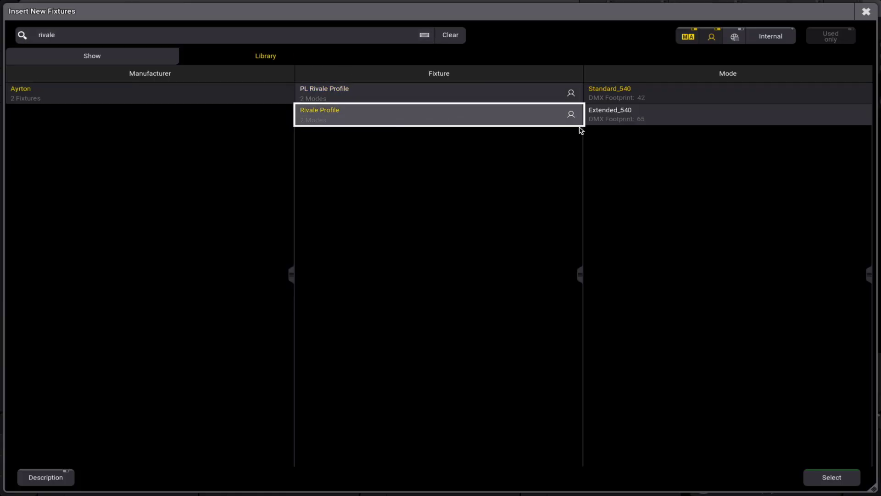
{"action": "left_click", "coordinate": [831, 477]}
- Create 4 Rivale Profiles starting at fixture ID 101
{"action": "left_click", "coordinate": [133, 103]}
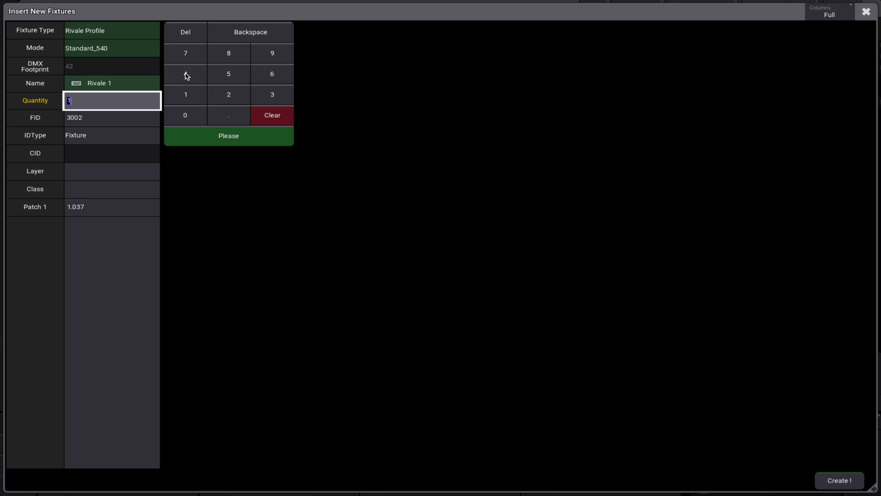
{"action": "left_click", "coordinate": [186, 74]}
{"action": "left_click", "coordinate": [118, 118]}
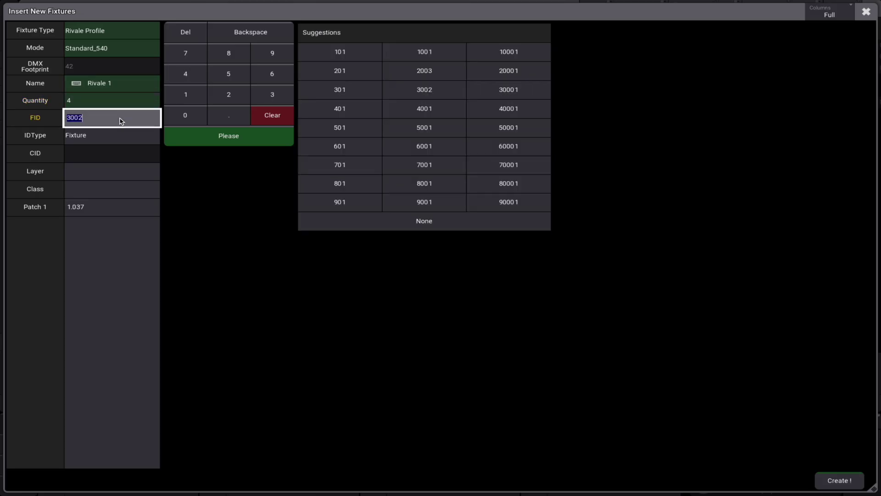
{"action": "left_click", "coordinate": [335, 52]}
{"action": "left_click", "coordinate": [836, 481]}
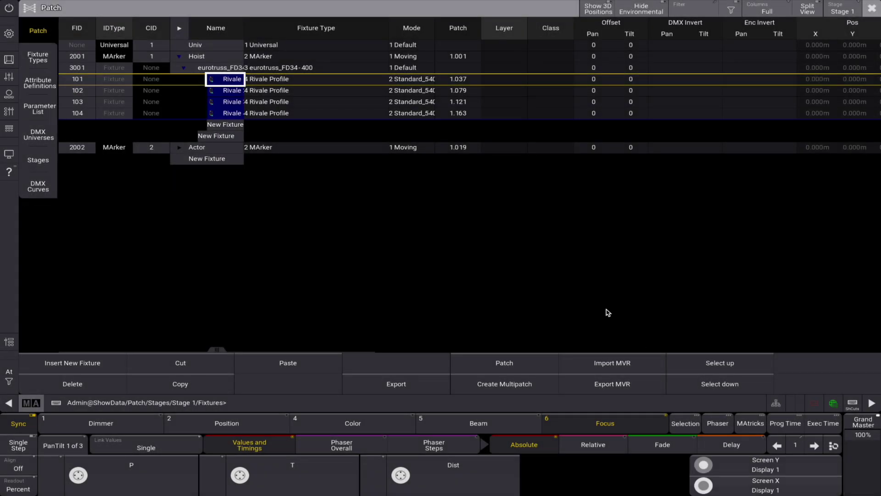
- Import GOAT.mvr and merge its scene into the patch
{"action": "left_click", "coordinate": [230, 160]}
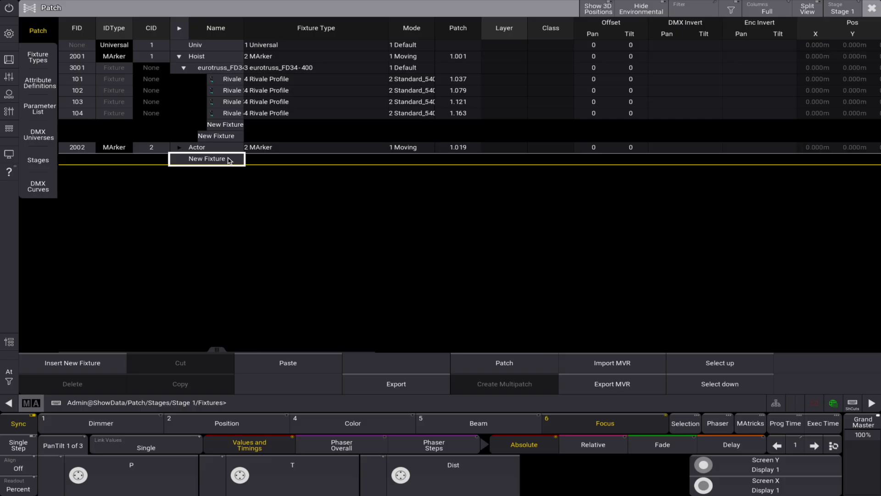
{"action": "left_click", "coordinate": [592, 364]}
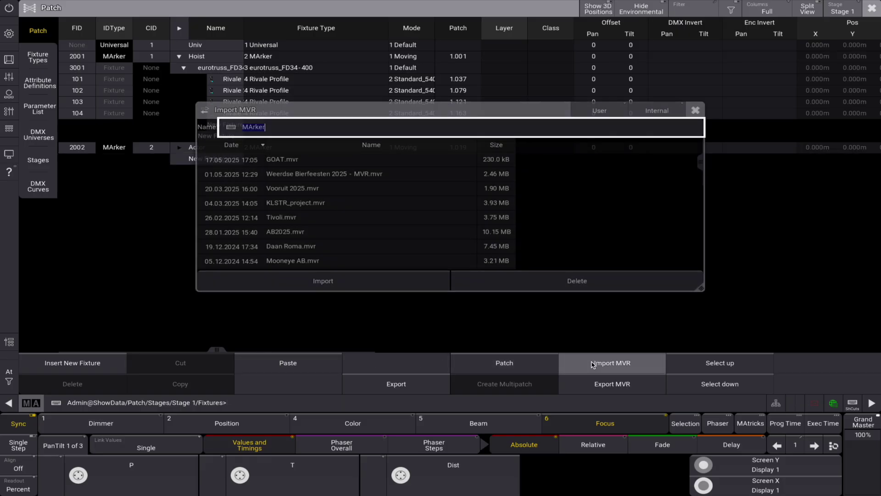
{"action": "left_click", "coordinate": [284, 160]}
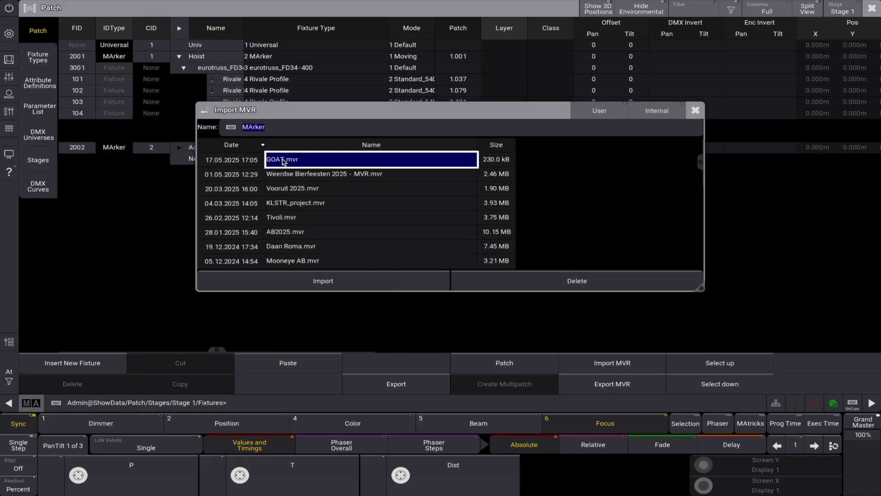
{"action": "left_click", "coordinate": [331, 280]}
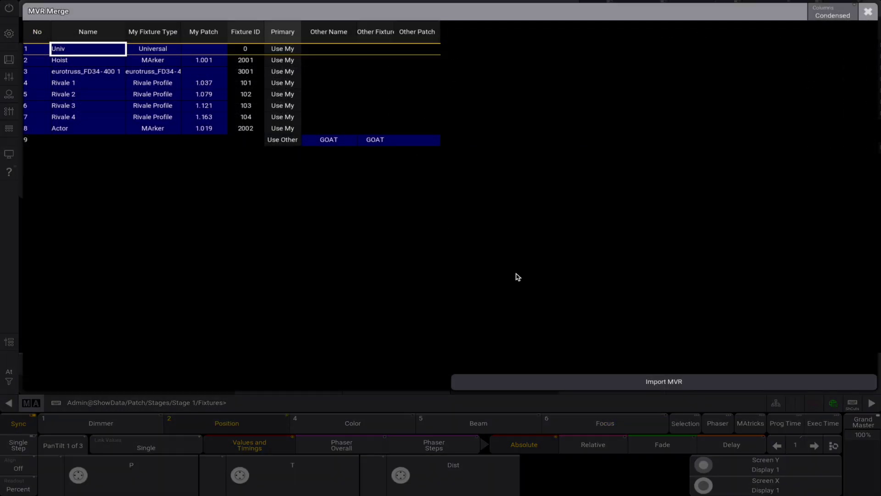
{"action": "left_click", "coordinate": [623, 382]}
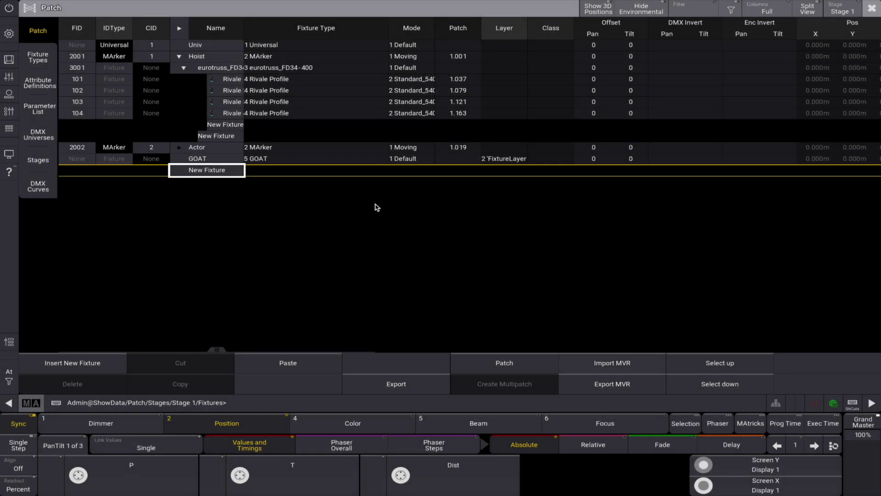
- Move GOAT under the Actor marker, keeping its absolute position and rotation
{"action": "left_click", "coordinate": [232, 161]}
{"action": "left_click", "coordinate": [203, 362]}
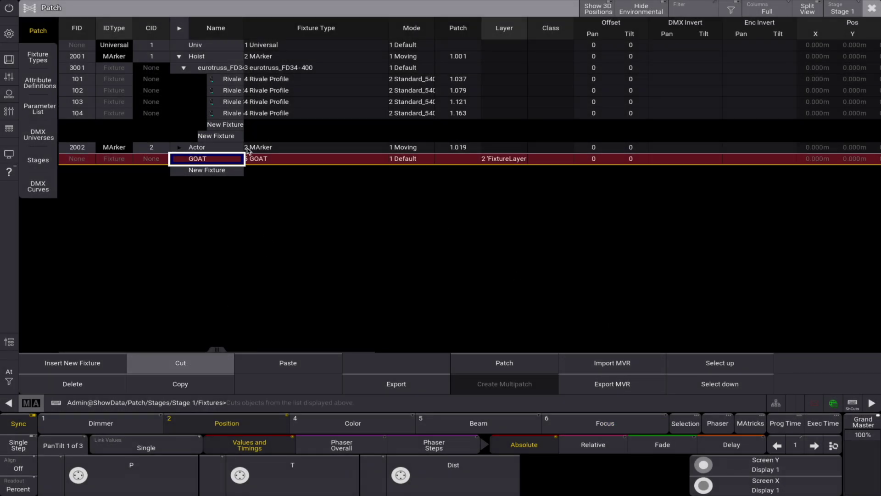
{"action": "left_click", "coordinate": [180, 147]}
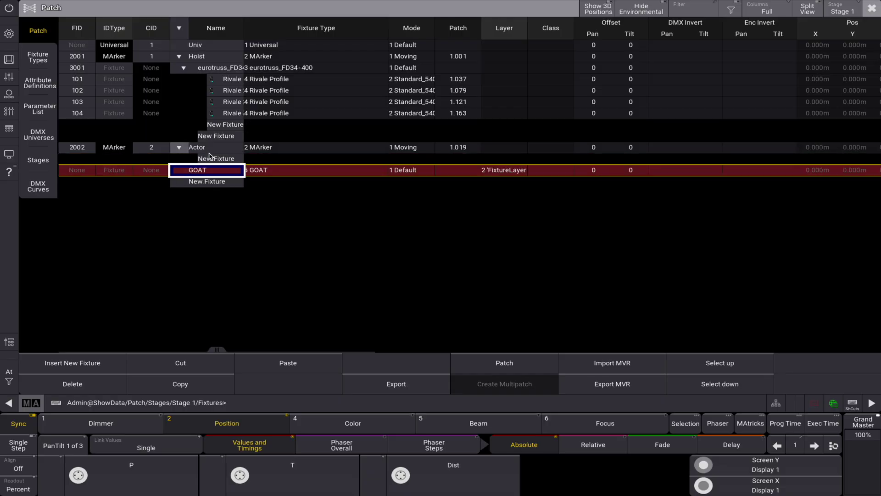
{"action": "left_click", "coordinate": [209, 157]}
{"action": "left_click", "coordinate": [316, 361]}
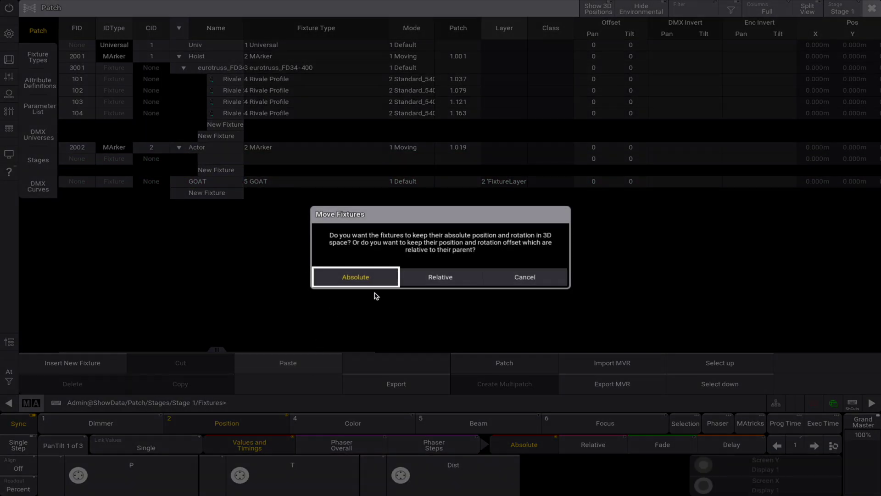
{"action": "left_click", "coordinate": [359, 274]}
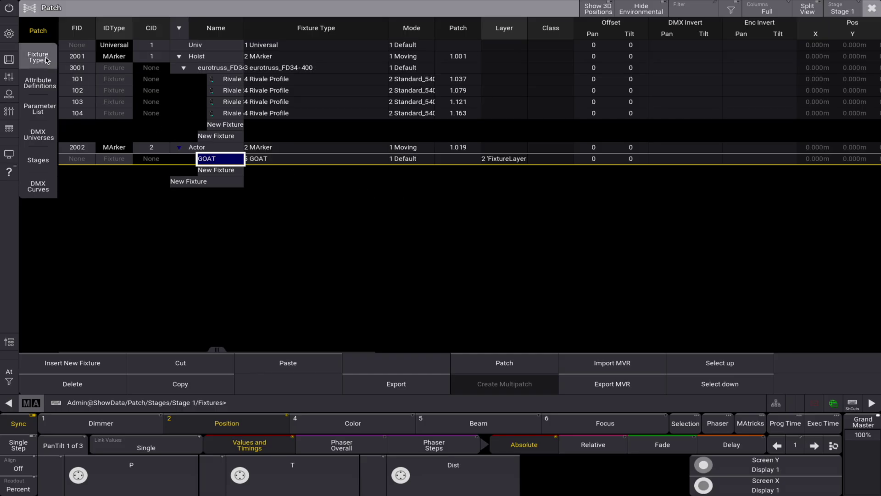
- Edit the Rivale Profile fixture type and set XYZ to Yes for Standard_540
{"action": "left_click", "coordinate": [46, 60]}
{"action": "left_click", "coordinate": [146, 79]}
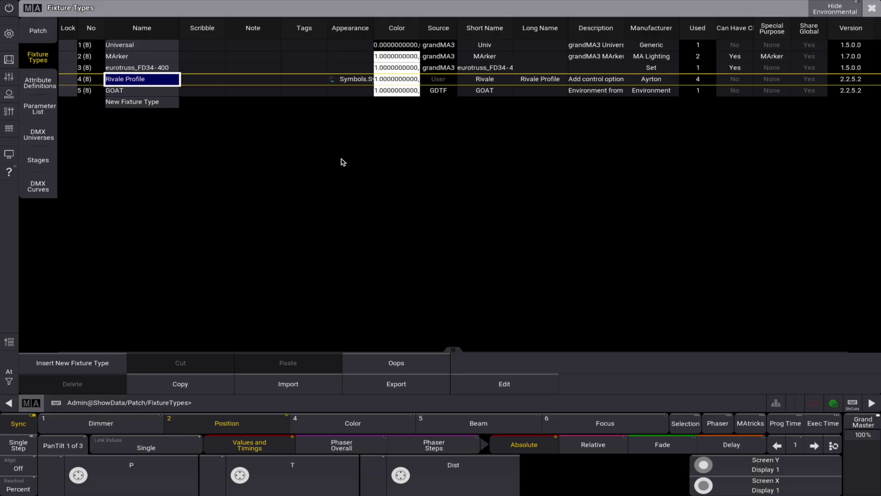
{"action": "left_click", "coordinate": [488, 383]}
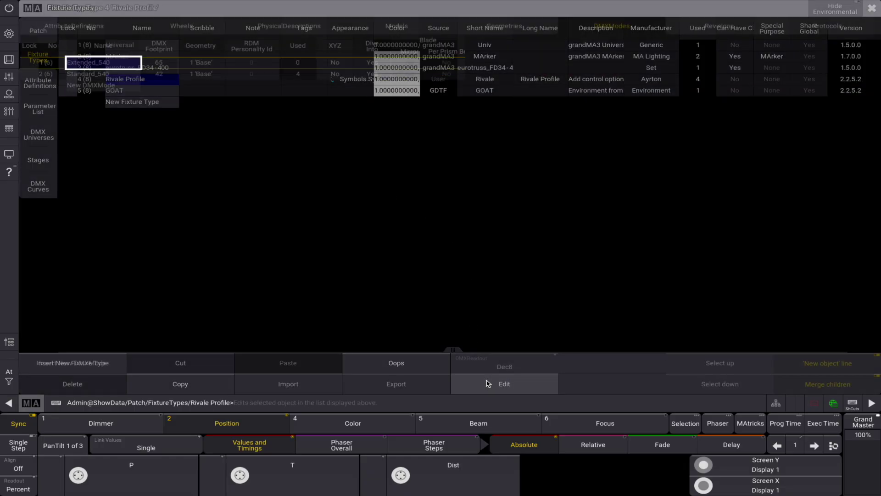
{"action": "left_click", "coordinate": [129, 75]}
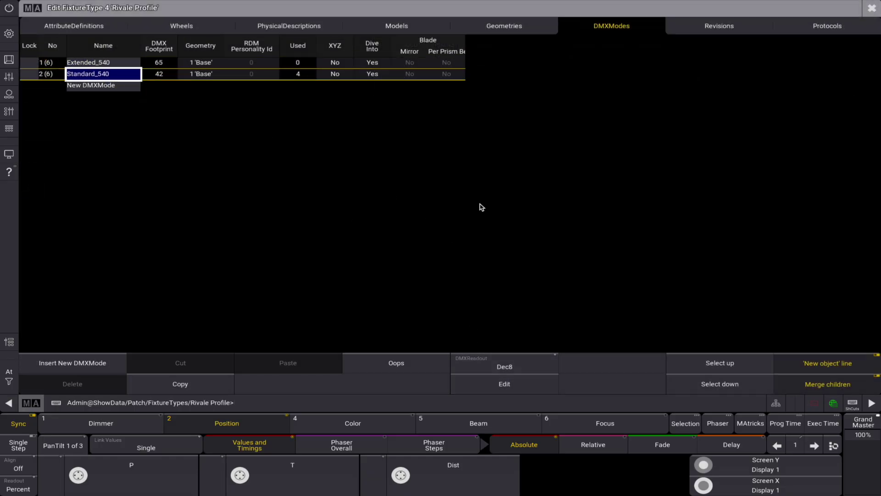
{"action": "left_click", "coordinate": [335, 76]}
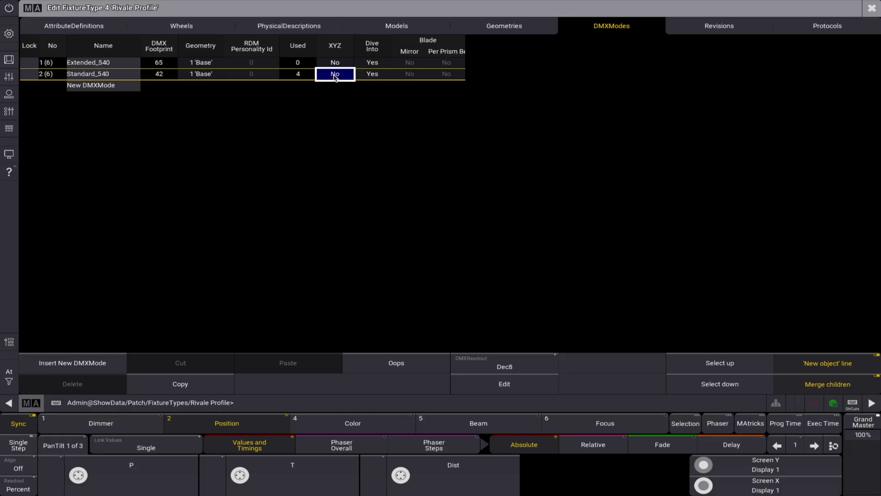
{"action": "left_click", "coordinate": [335, 75]}
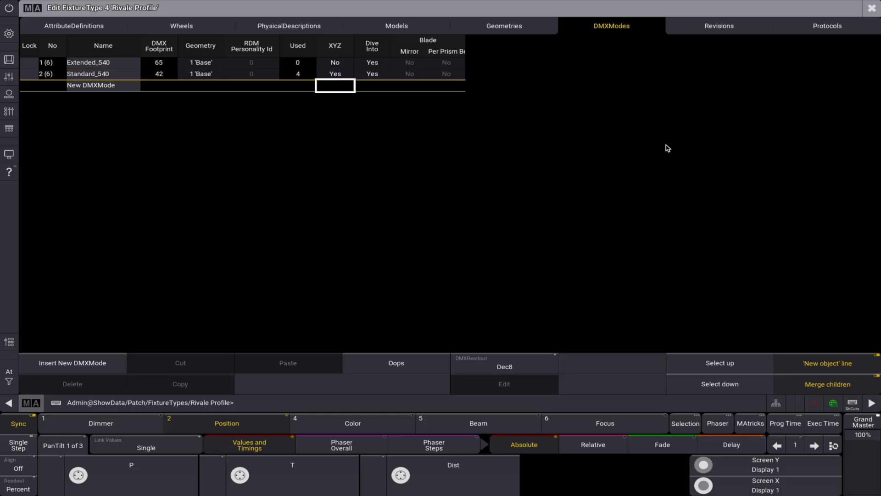
{"action": "left_click", "coordinate": [871, 8]}
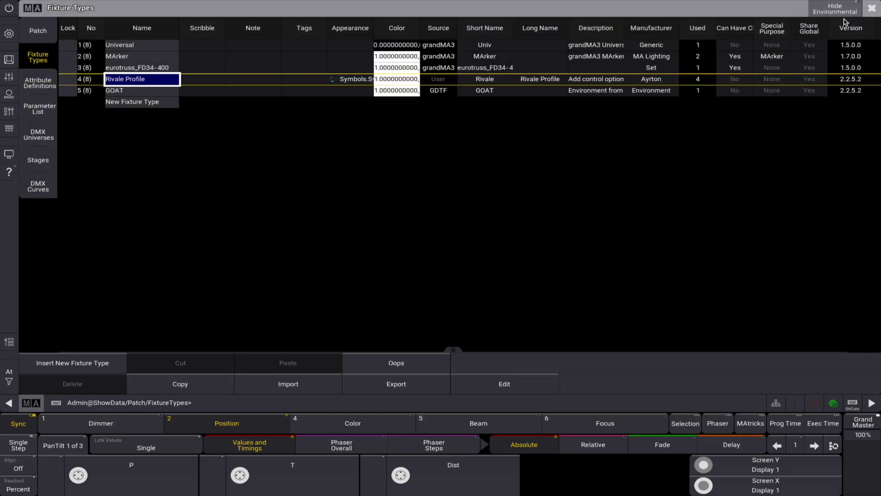
- Keep the patch changes and create single groups per MArker fixture starting at group 1
{"action": "left_click", "coordinate": [872, 10]}
{"action": "left_click", "coordinate": [354, 269]}
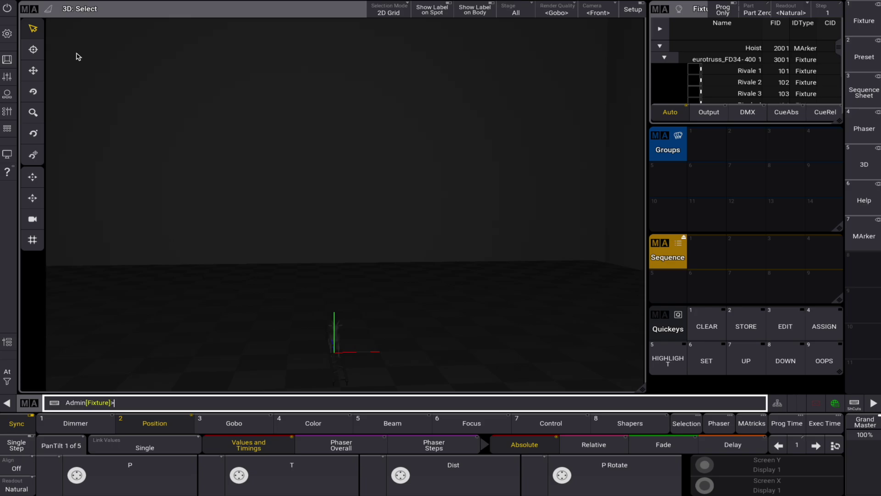
{"action": "left_click", "coordinate": [7, 34]}
{"action": "left_click", "coordinate": [461, 298]}
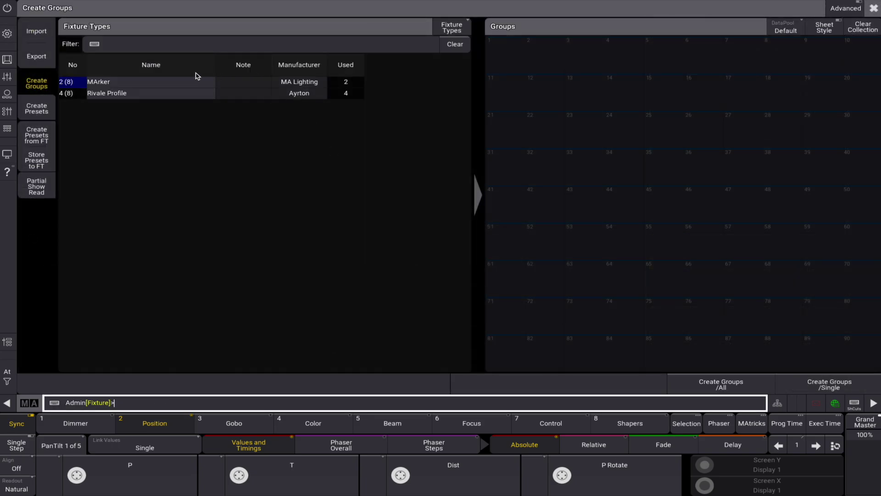
{"action": "left_click", "coordinate": [185, 82]}
{"action": "left_click", "coordinate": [506, 64]}
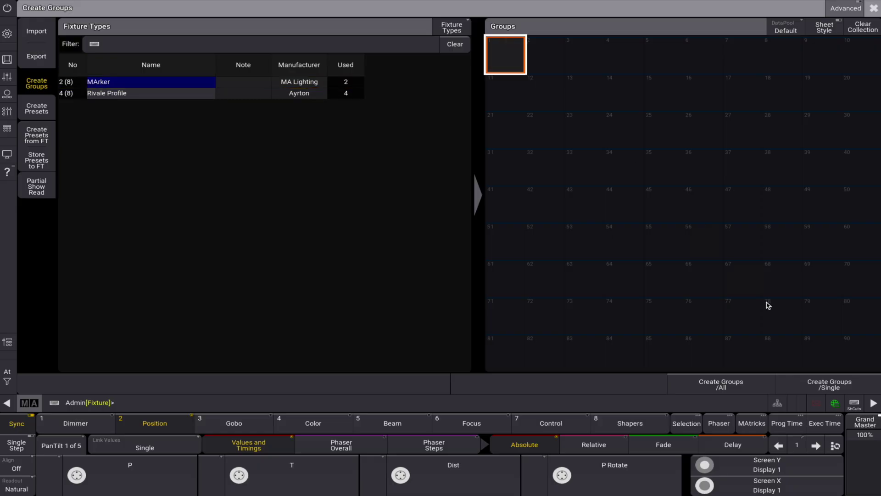
{"action": "left_click", "coordinate": [822, 384]}
{"action": "left_click", "coordinate": [493, 275]}
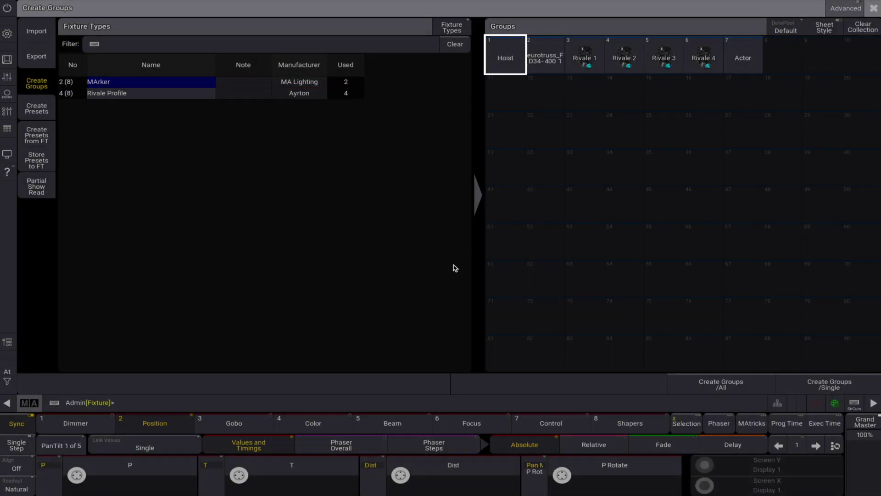
- Create one 'Rivale Profile Standard_540' group of all Rivales in group 11
{"action": "left_click", "coordinate": [215, 95]}
{"action": "left_click", "coordinate": [502, 90]}
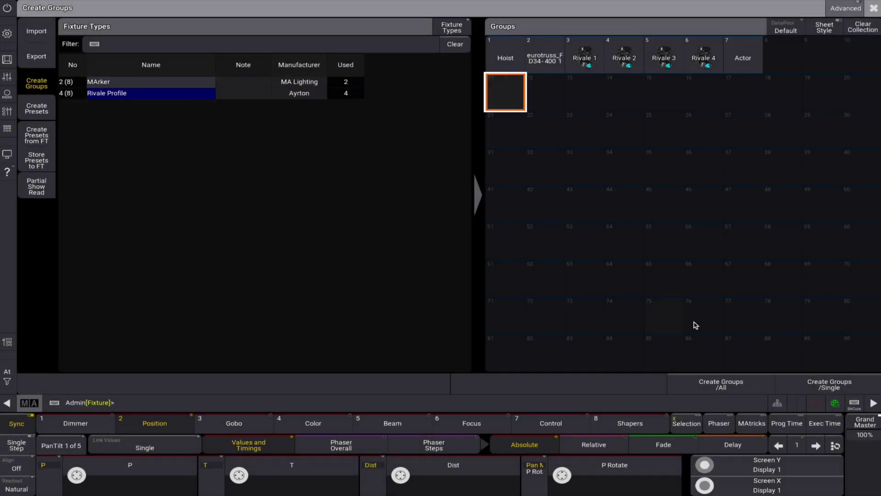
{"action": "left_click", "coordinate": [743, 382]}
{"action": "left_click", "coordinate": [436, 223]}
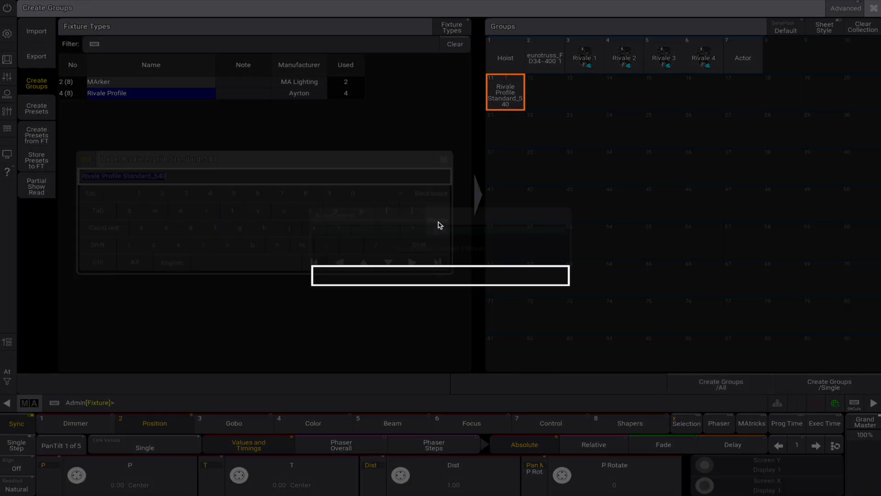
{"action": "left_click", "coordinate": [482, 276]}
{"action": "left_click", "coordinate": [874, 9]}
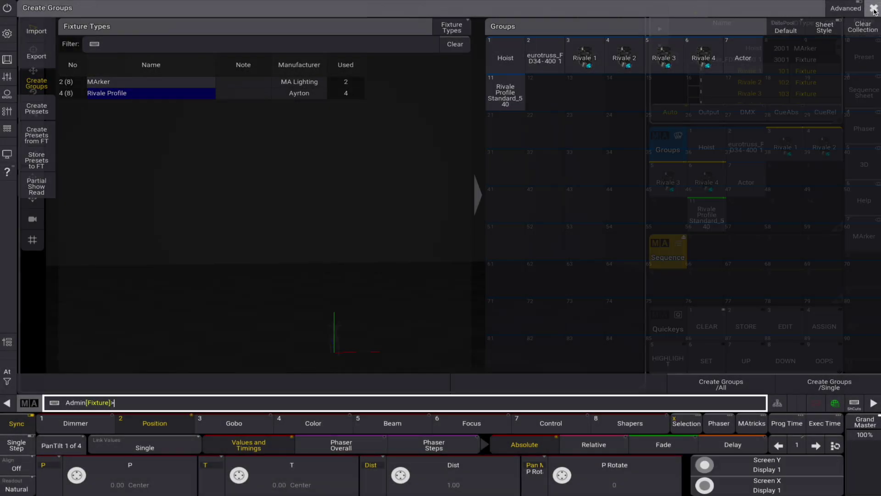
- In position setup, raise the Hoist to Pos Z 6 and rotate it 90 degrees
{"action": "left_click", "coordinate": [634, 11]}
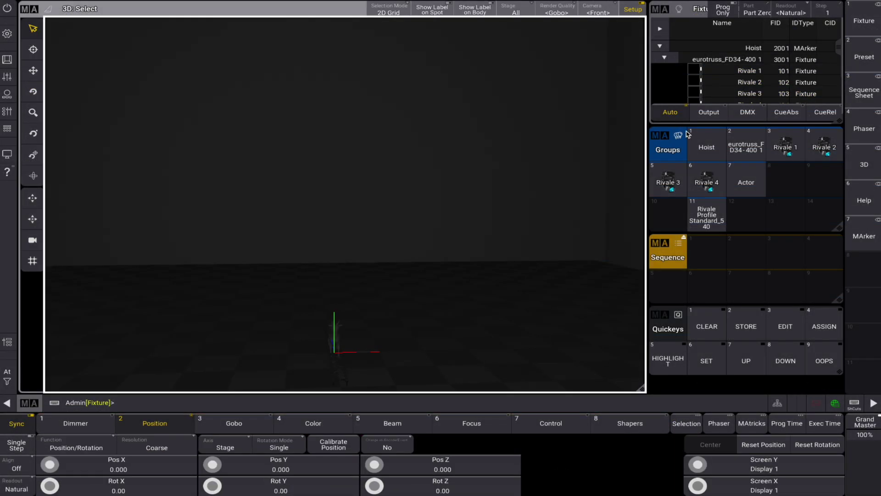
{"action": "left_click", "coordinate": [707, 146]}
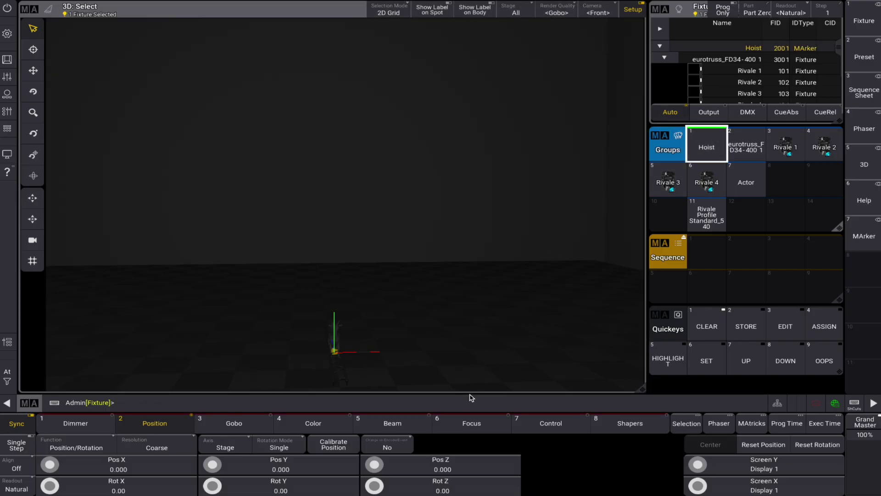
{"action": "left_click", "coordinate": [459, 465]}
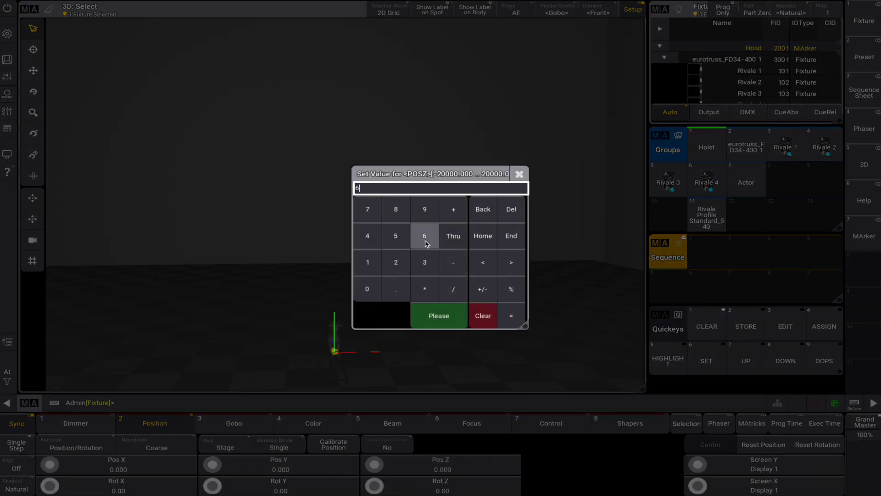
{"action": "left_click", "coordinate": [448, 316]}
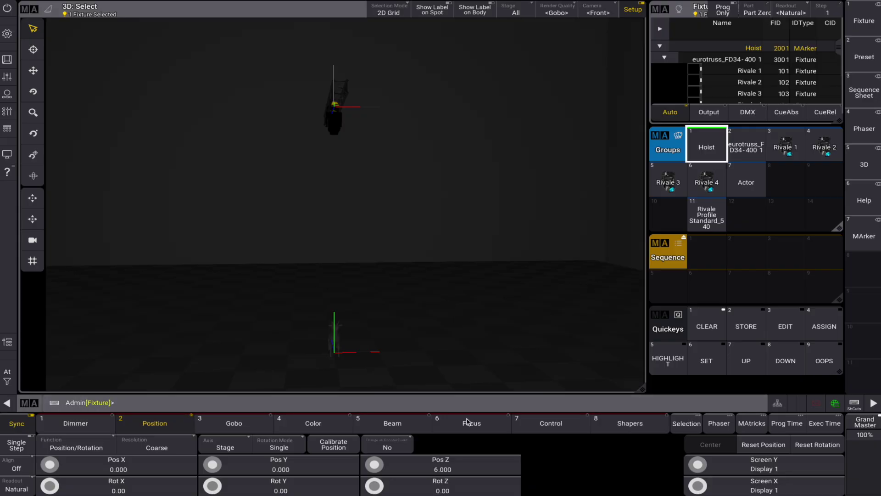
{"action": "left_click", "coordinate": [464, 485]}
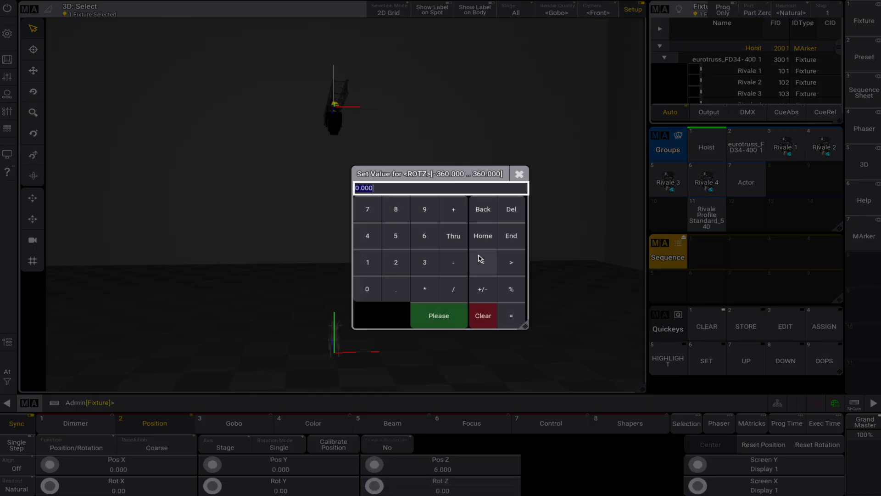
{"action": "type", "text": "90"}
{"action": "left_click", "coordinate": [431, 316]}
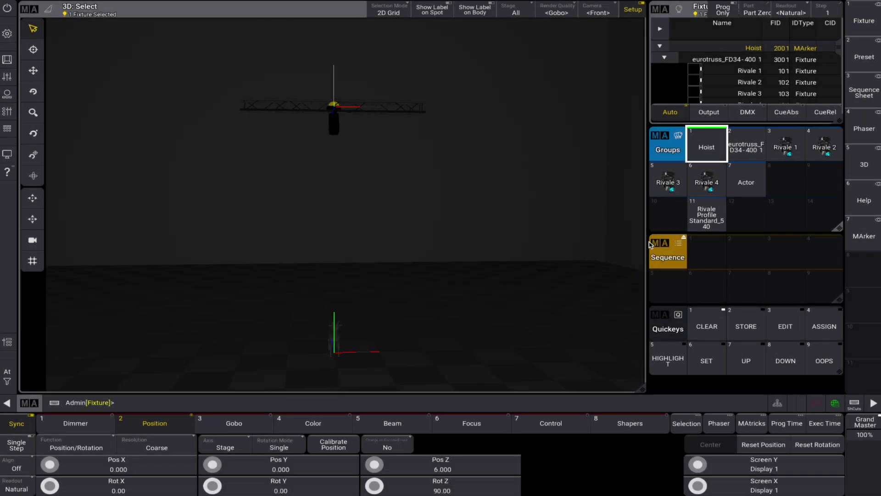
- Select the four Rivales and spread their Pos Y evenly along the truss
{"action": "left_click", "coordinate": [783, 357]}
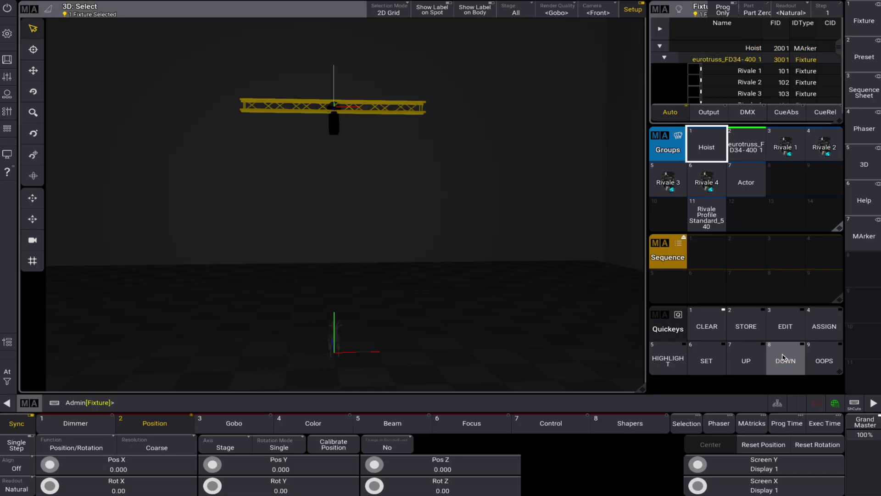
{"action": "left_click", "coordinate": [782, 358]}
{"action": "left_click", "coordinate": [17, 466]}
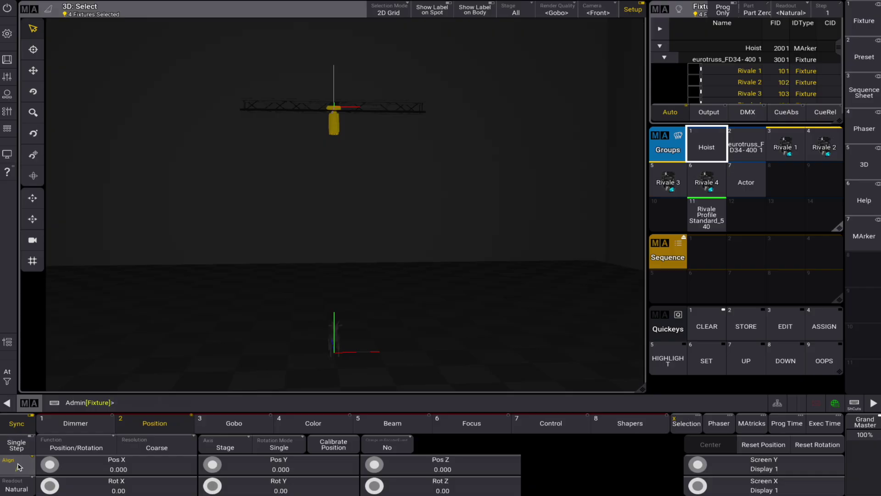
{"action": "left_click_drag", "start_coordinate": [212, 464], "coordinate": [285, 465]}
{"action": "left_click_drag", "start_coordinate": [366, 467], "coordinate": [368, 469]}
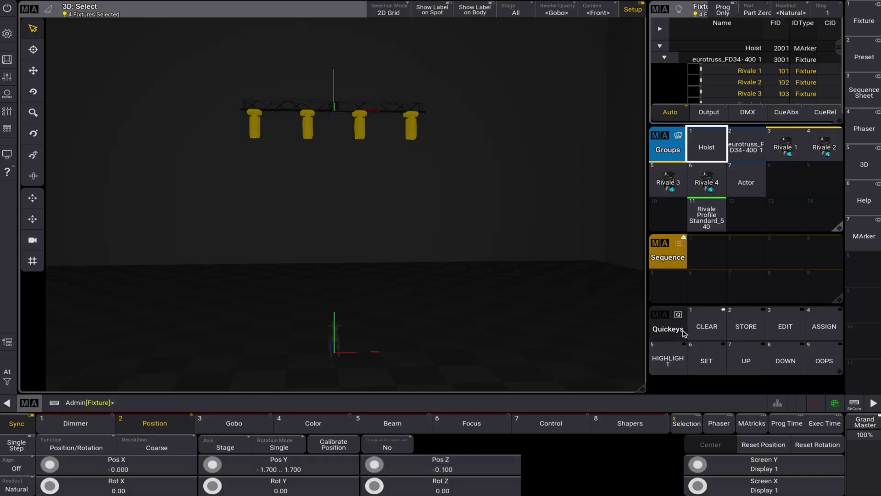
{"action": "left_click", "coordinate": [711, 326]}
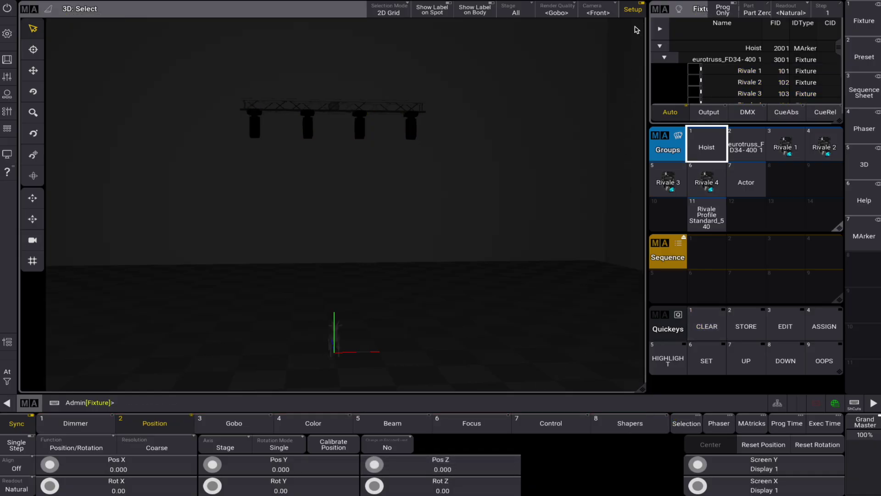
- Set the four Rivale Profiles to dimmer 100 and zoom 10
{"action": "left_click", "coordinate": [633, 9]}
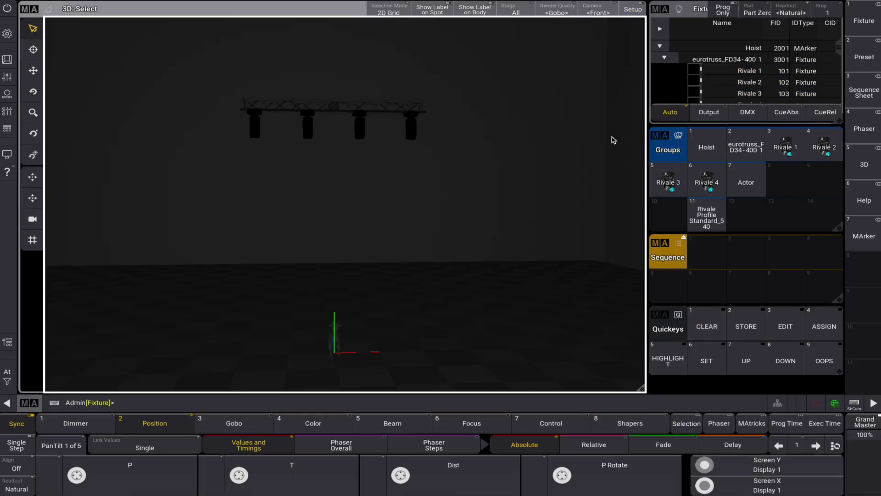
{"action": "left_click", "coordinate": [715, 219]}
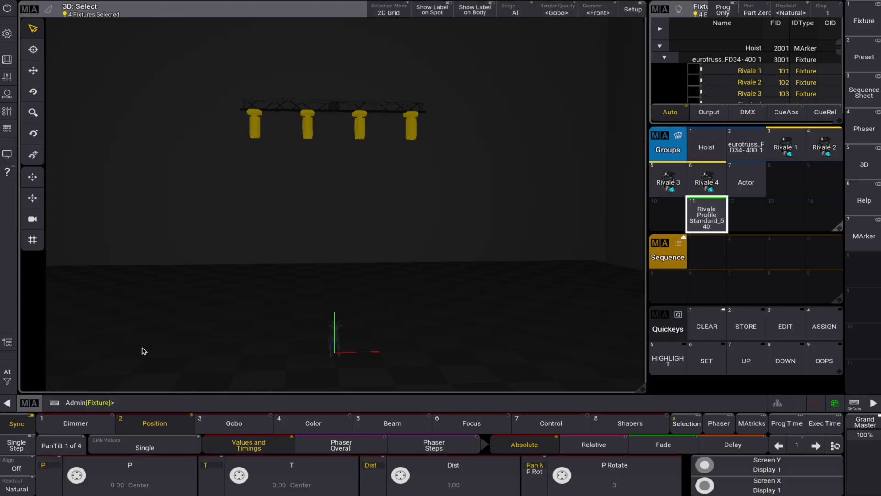
{"action": "left_click", "coordinate": [75, 423]}
{"action": "left_click", "coordinate": [130, 478]}
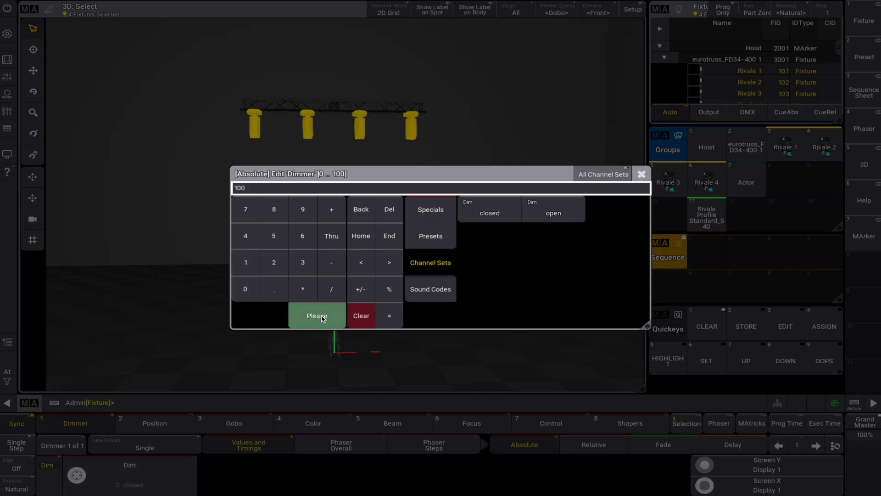
{"action": "left_click", "coordinate": [317, 316]}
{"action": "left_click", "coordinate": [471, 423]}
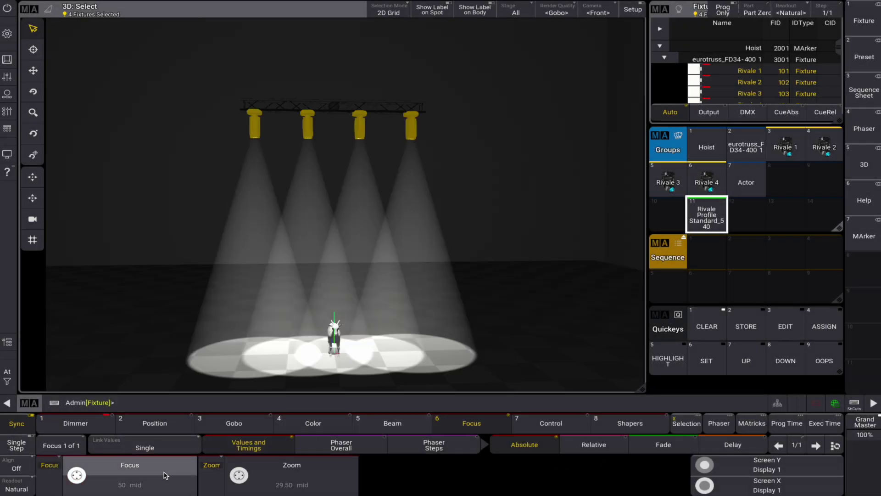
{"action": "left_click", "coordinate": [291, 480]}
{"action": "left_click", "coordinate": [245, 290]}
{"action": "left_click", "coordinate": [316, 315]}
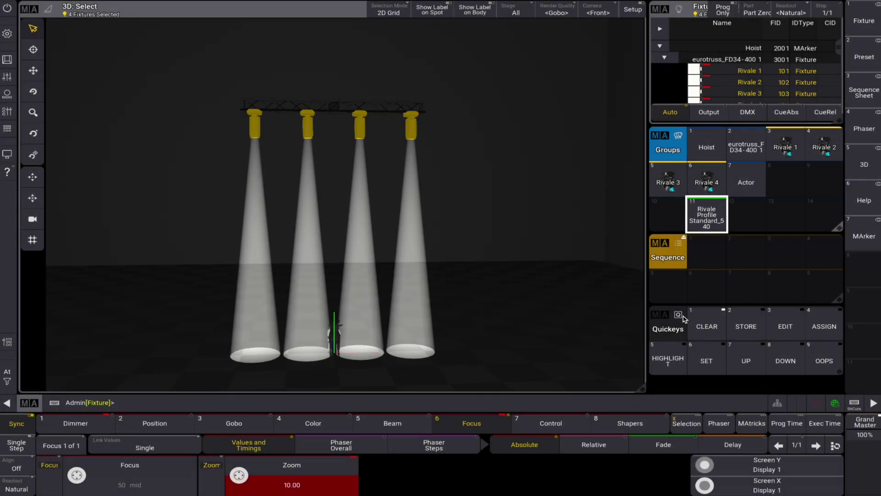
- Store the look to sequence 1 and name it 'focus'
{"action": "left_click", "coordinate": [746, 327]}
{"action": "left_click", "coordinate": [711, 253]}
{"action": "left_click_drag", "start_coordinate": [712, 255], "coordinate": [707, 225]}
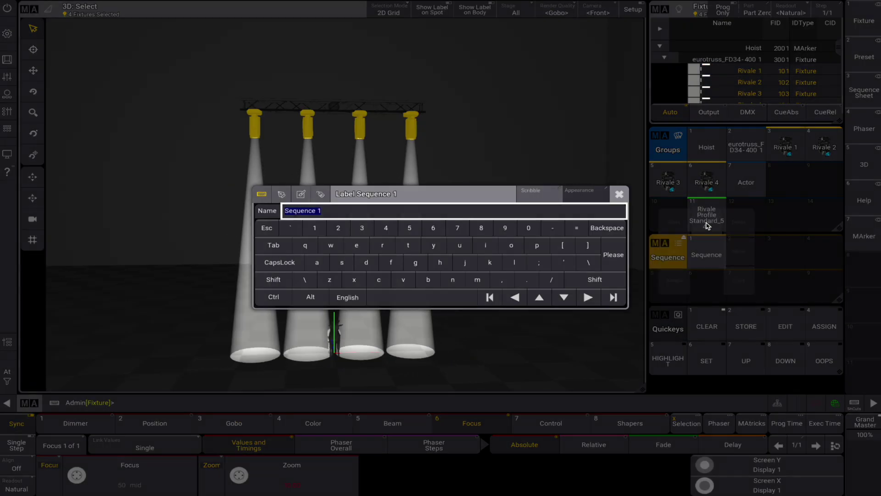
{"action": "type", "text": "focus"}
{"action": "key", "text": "Return"}
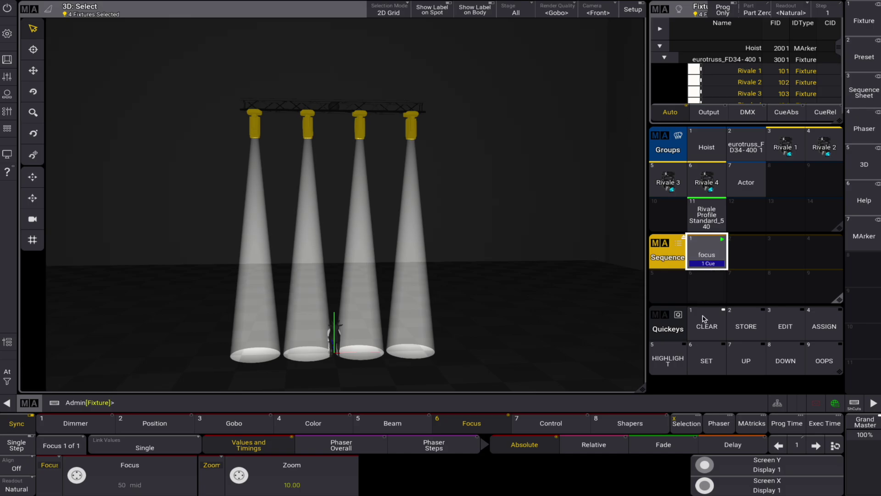
{"action": "left_click", "coordinate": [705, 324]}
- Set the four Rivales' XYZ MArker attribute to Actor
{"action": "left_click", "coordinate": [704, 227]}
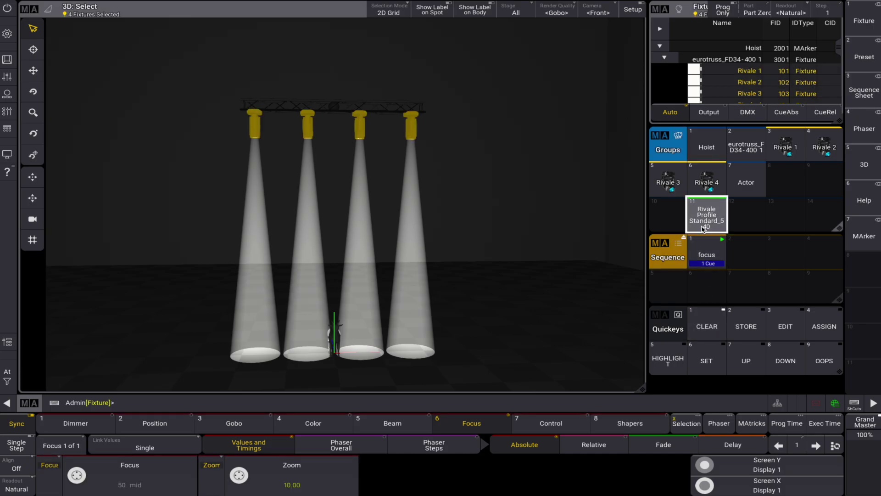
{"action": "left_click", "coordinate": [166, 422]}
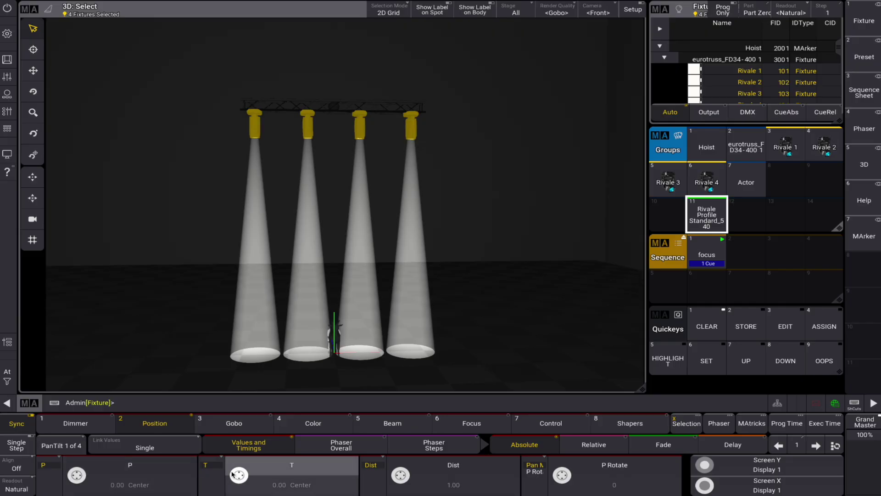
{"action": "left_click", "coordinate": [77, 448]}
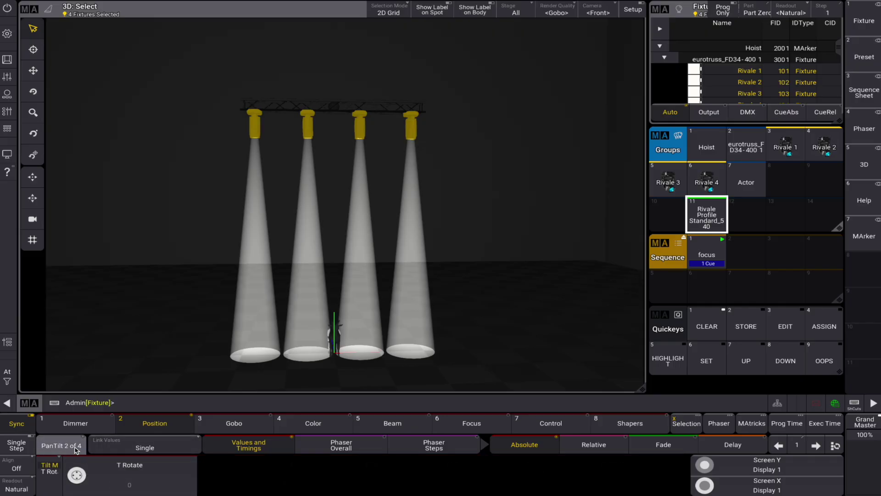
{"action": "left_click", "coordinate": [74, 448]}
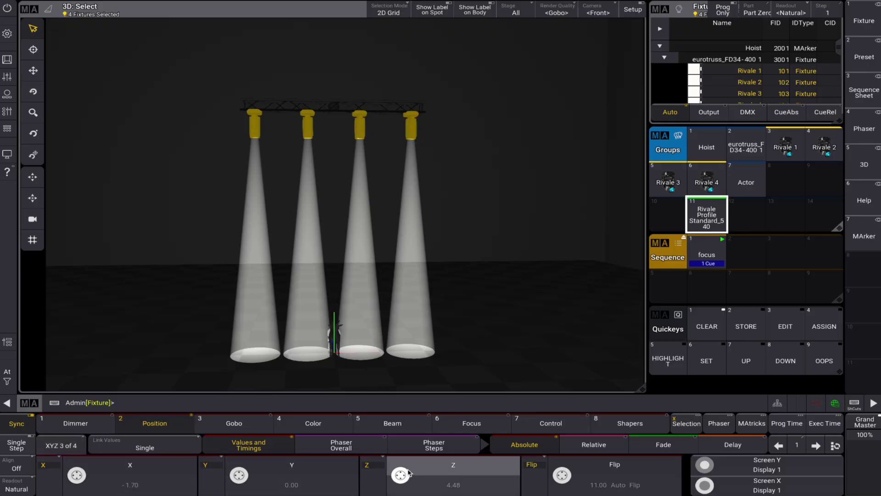
{"action": "left_click", "coordinate": [63, 449]}
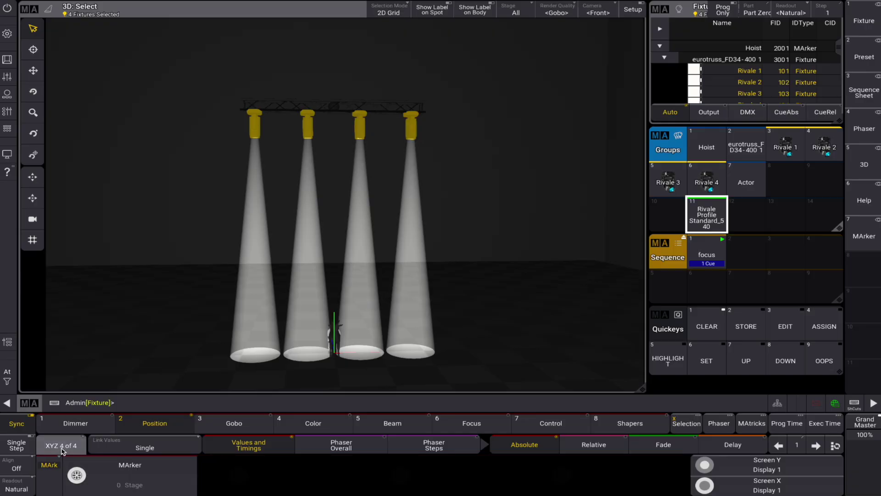
{"action": "left_click", "coordinate": [137, 480]}
{"action": "left_click", "coordinate": [603, 216]}
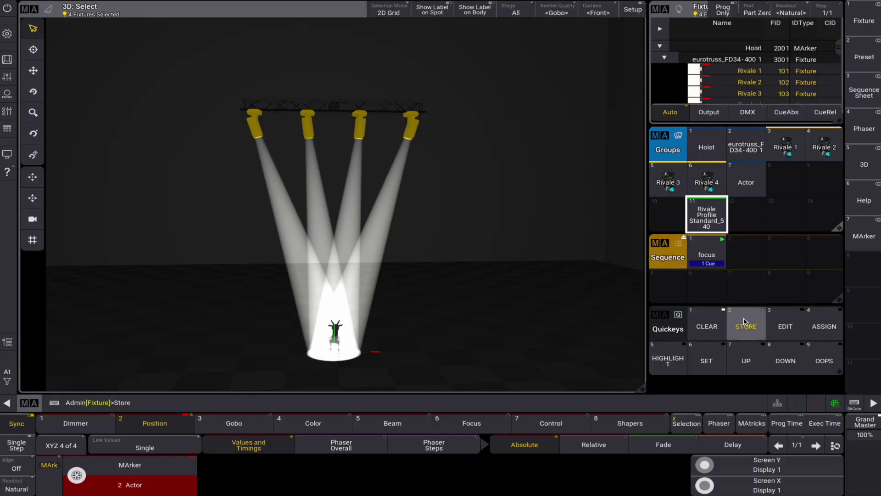
- Store the tracking look to sequence 2 and name it 'actor'
{"action": "left_click", "coordinate": [744, 247]}
{"action": "left_click_drag", "start_coordinate": [744, 247], "coordinate": [747, 227]}
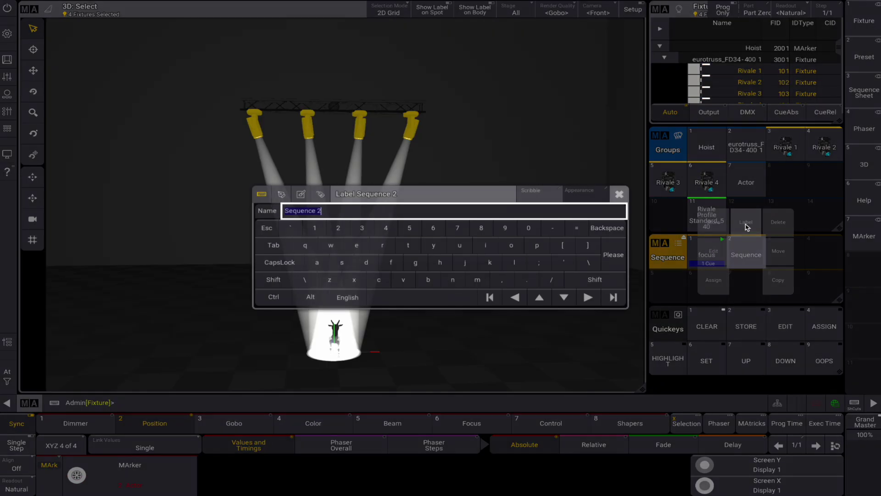
{"action": "type", "text": "actor"}
{"action": "key", "text": "Return"}
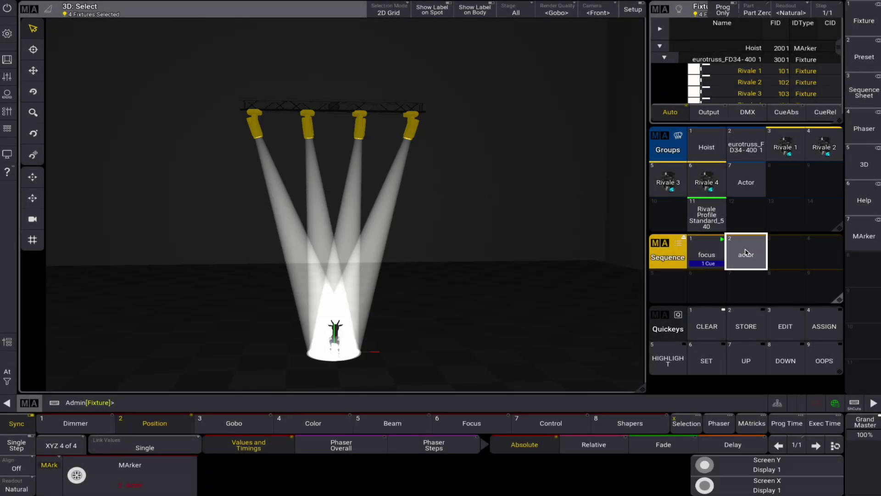
- Select the Actor marker, set its X position to -4 and store it as Sequence 3
{"action": "left_click", "coordinate": [709, 324]}
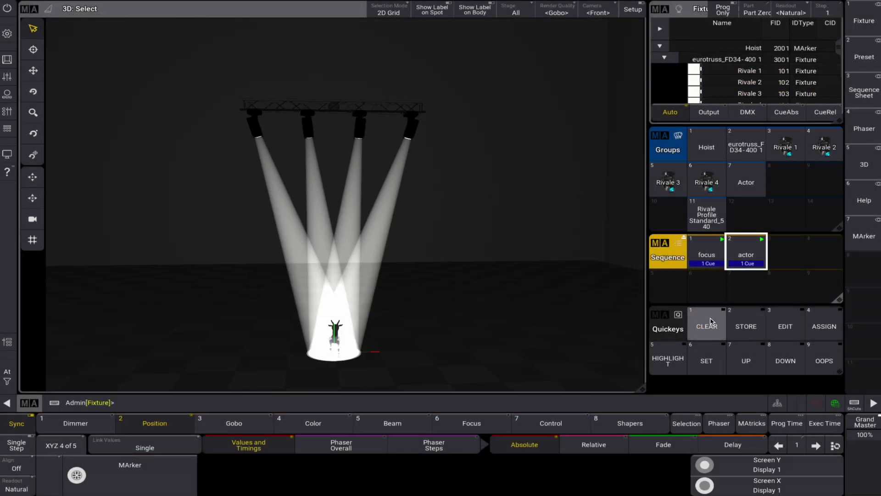
{"action": "left_click", "coordinate": [746, 181]}
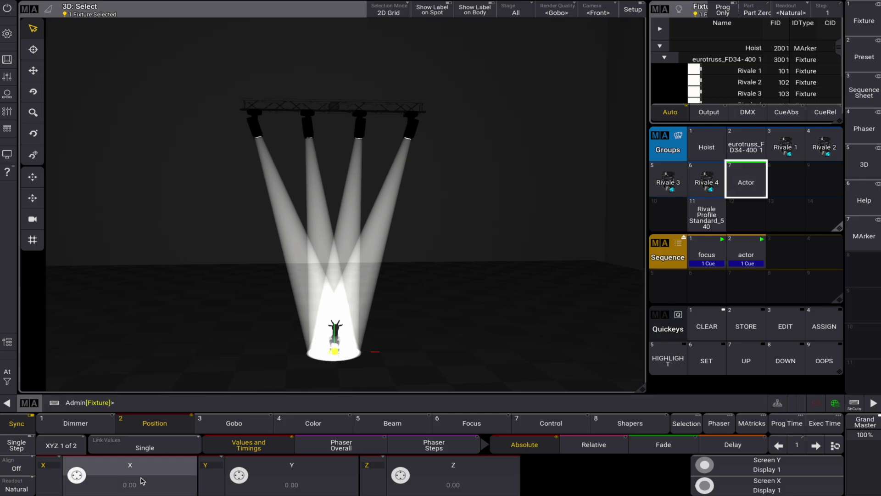
{"action": "left_click", "coordinate": [137, 477]}
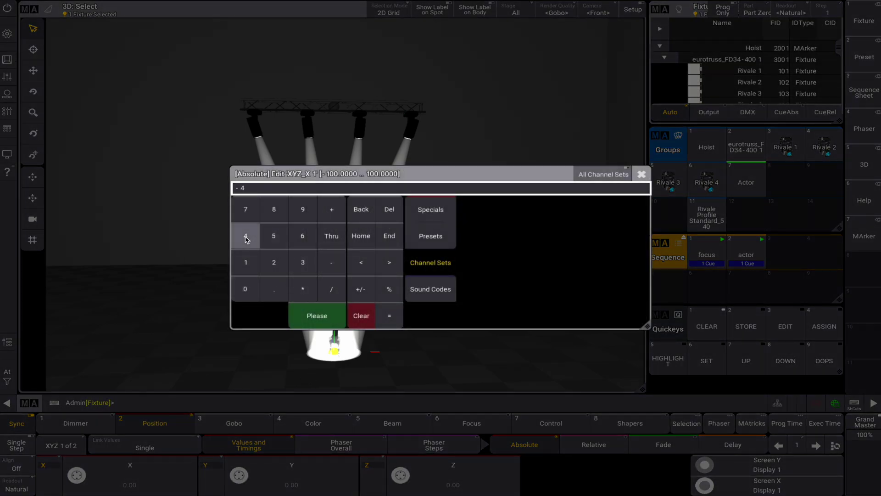
{"action": "left_click", "coordinate": [321, 318]}
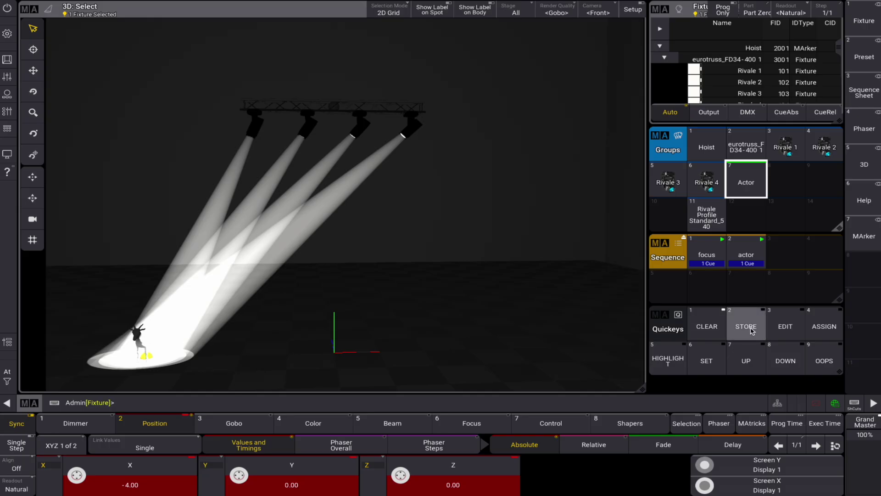
{"action": "left_click", "coordinate": [779, 256]}
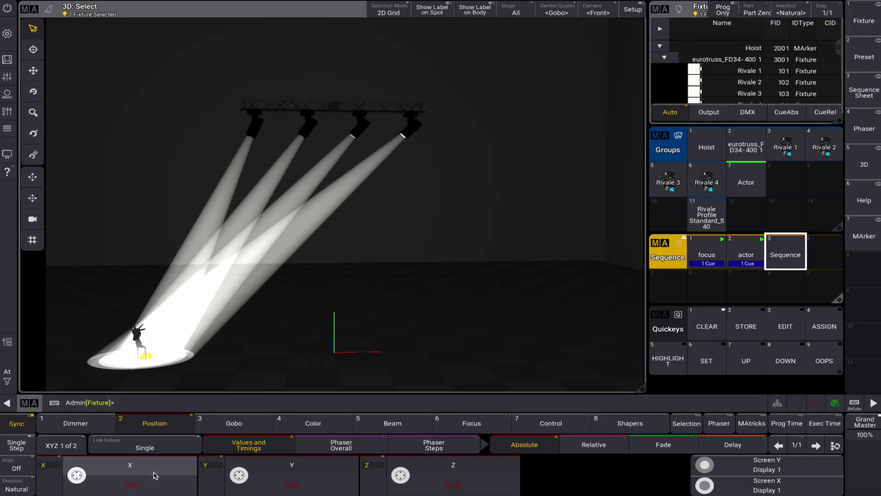
- Move the Actor to X 2, add it to Sequence 3 as a new cue, and open the cue list
{"action": "left_click", "coordinate": [130, 475]}
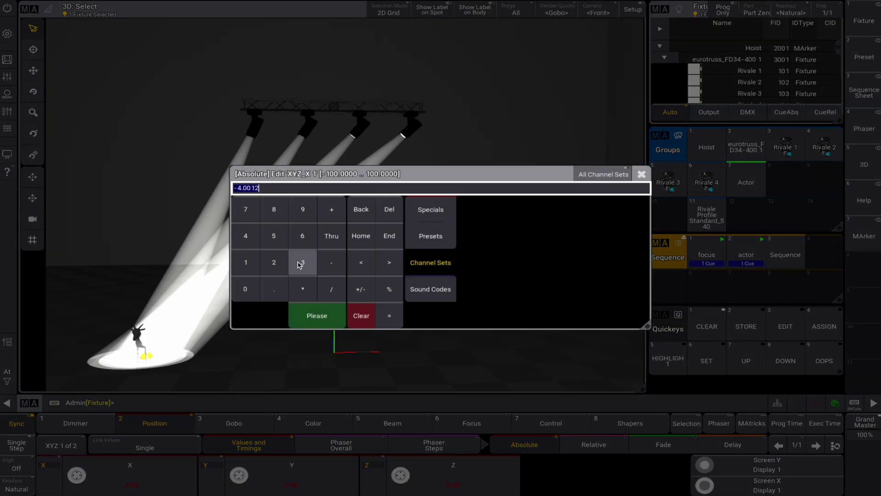
{"action": "left_click", "coordinate": [320, 317]}
{"action": "left_click", "coordinate": [747, 326]}
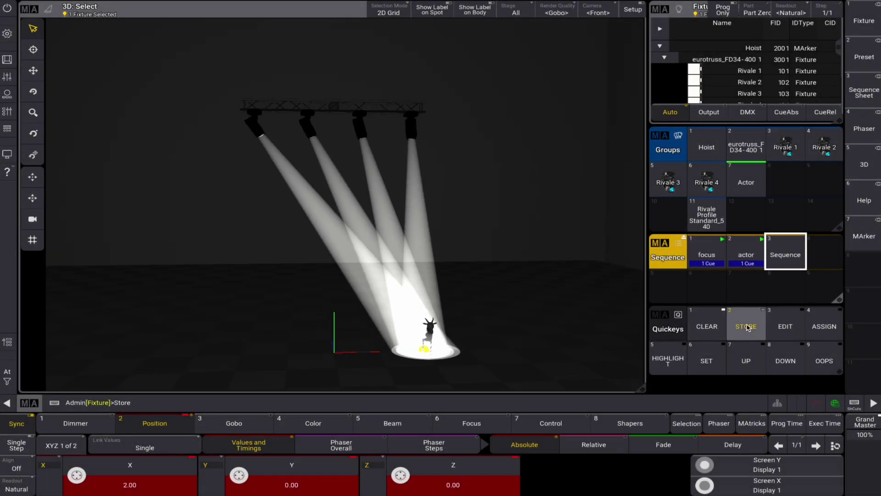
{"action": "left_click", "coordinate": [779, 264]}
{"action": "left_click", "coordinate": [504, 271]}
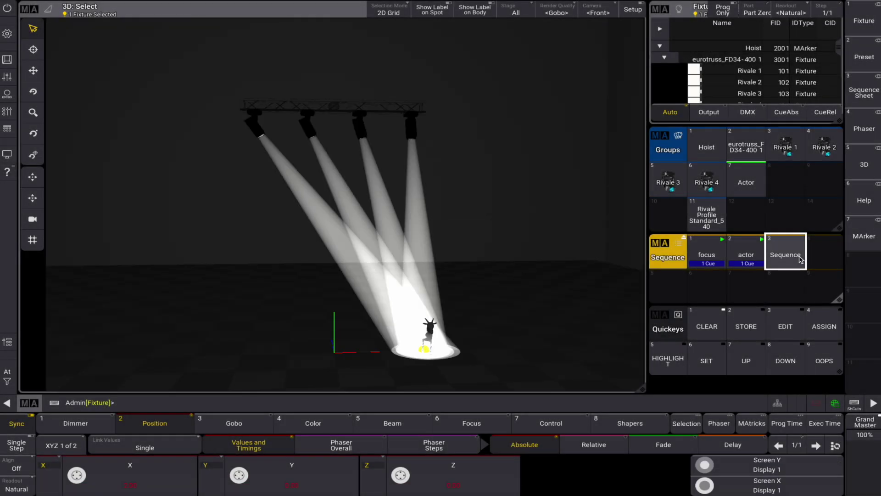
{"action": "left_click_drag", "start_coordinate": [785, 251], "coordinate": [785, 215]}
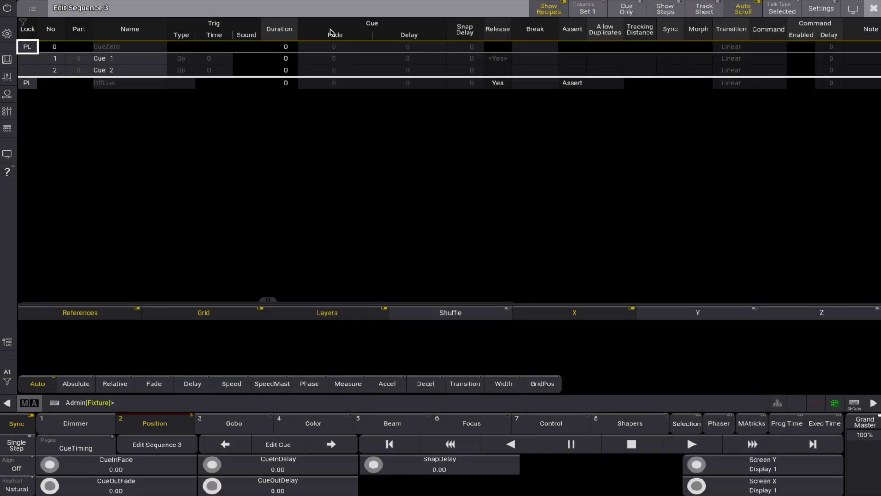
- Give cues 1 and 2 of Sequence 3 a 7-second fade and Follow triggers
{"action": "left_click", "coordinate": [332, 32]}
{"action": "left_click", "coordinate": [334, 58]}
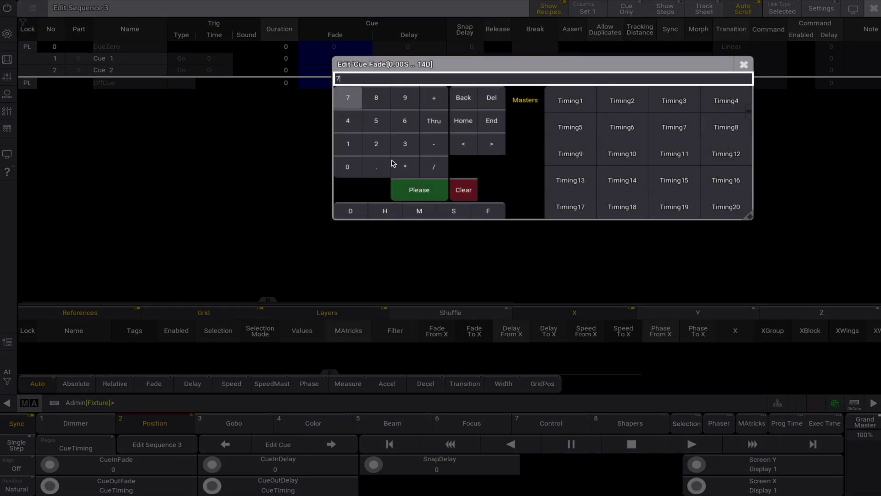
{"action": "type", "text": "7"}
{"action": "left_click", "coordinate": [419, 190]}
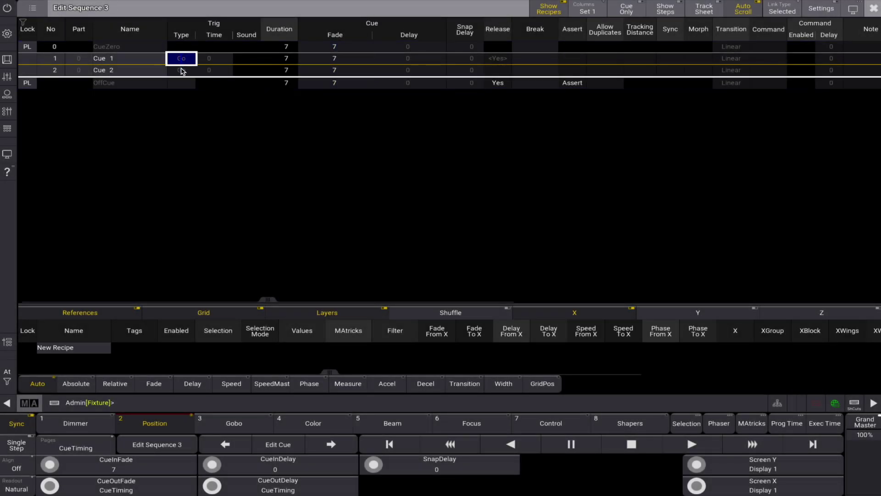
{"action": "left_click", "coordinate": [182, 58]}
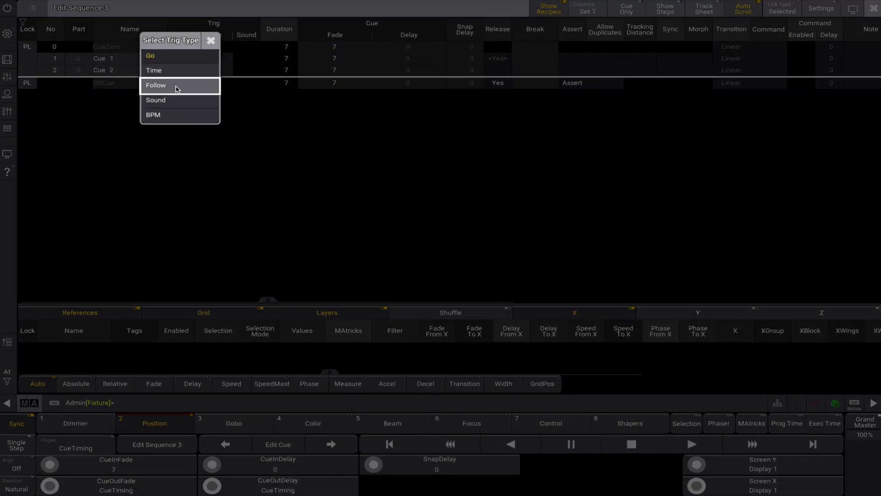
{"action": "left_click", "coordinate": [177, 86]}
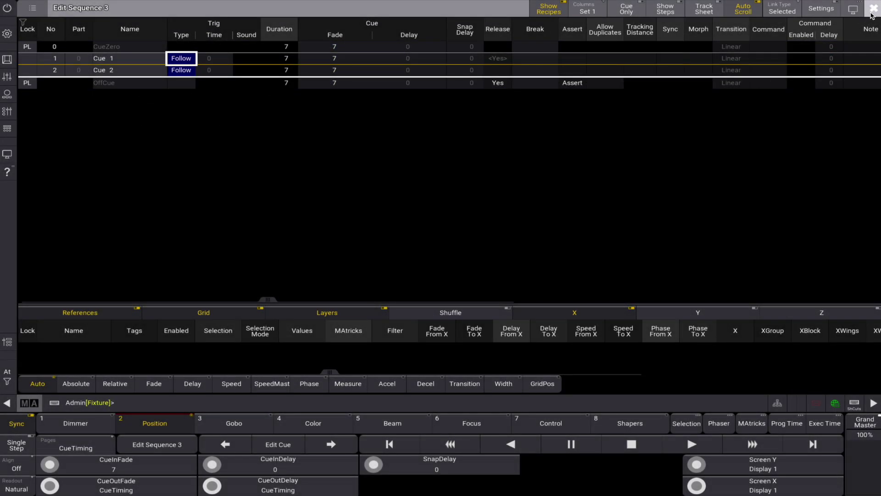
- Close the editor and label Sequence 3 'target'
{"action": "left_click", "coordinate": [873, 10]}
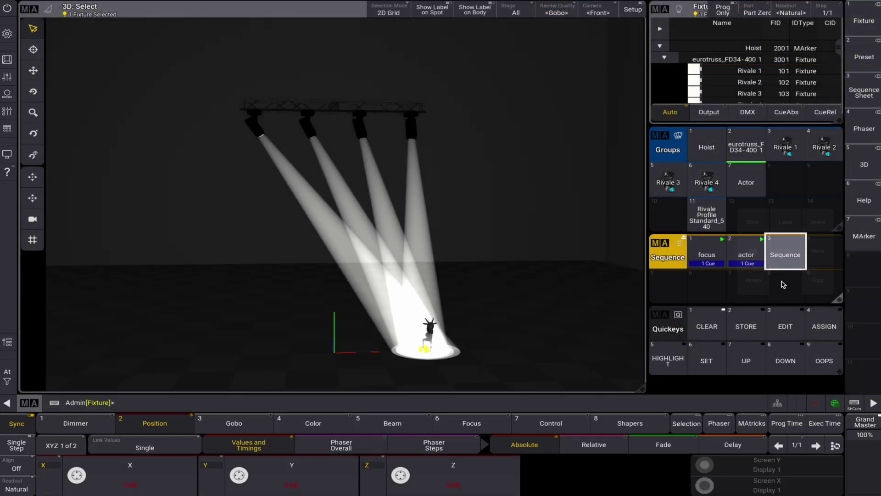
{"action": "left_click_drag", "start_coordinate": [784, 284], "coordinate": [786, 231]}
{"action": "type", "text": "target"}
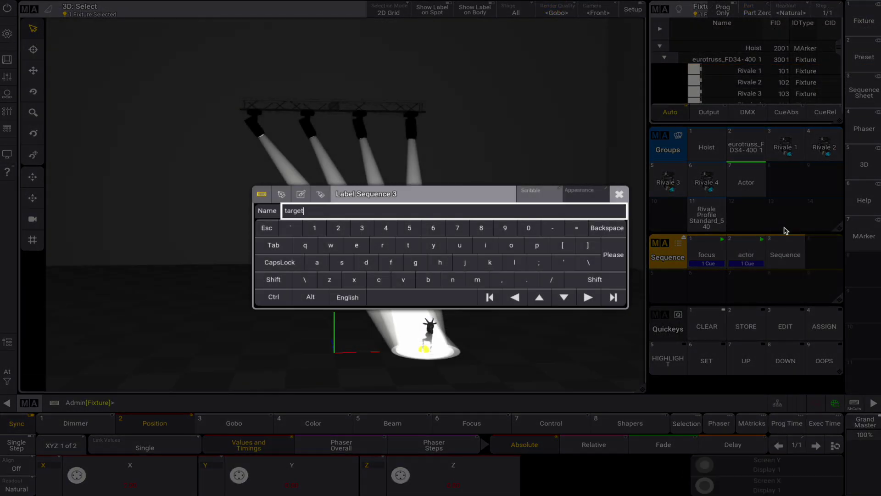
{"action": "key", "text": "Return"}
- Run the target sequence, set the Hoist to Z -3 and Rot X 27.60, and store as Sequence 4
{"action": "left_click", "coordinate": [786, 252]}
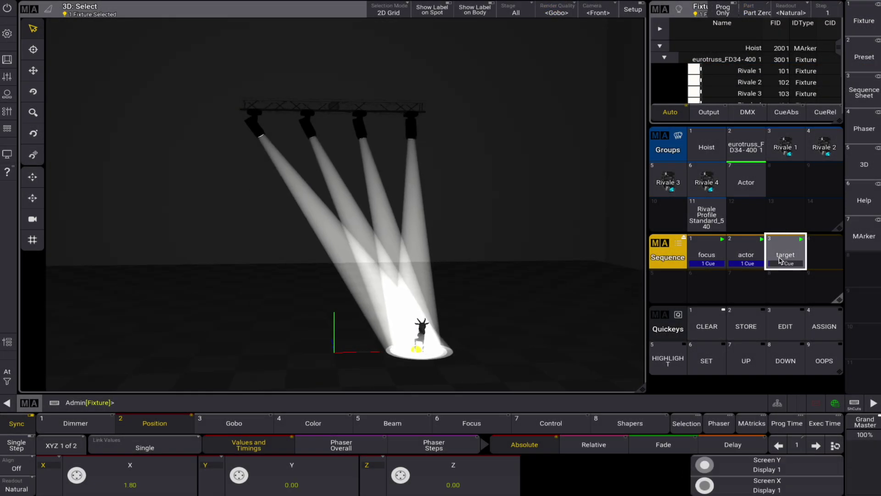
{"action": "left_click", "coordinate": [707, 325]}
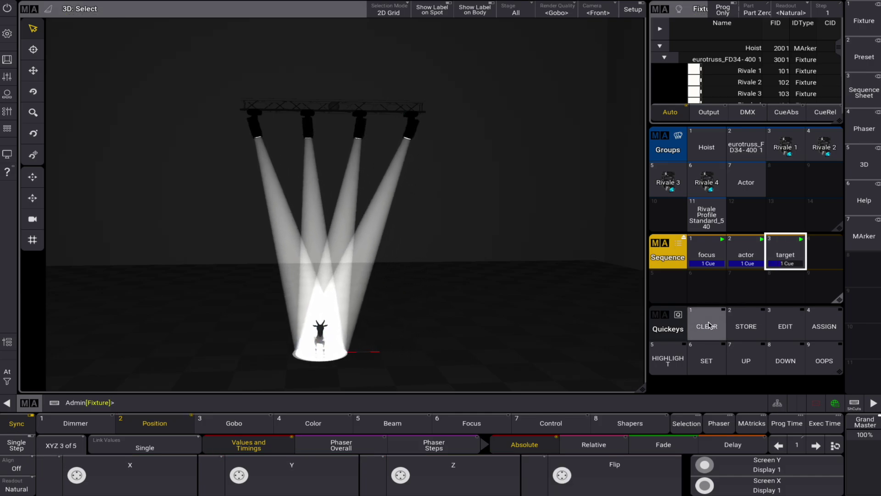
{"action": "left_click", "coordinate": [712, 151]}
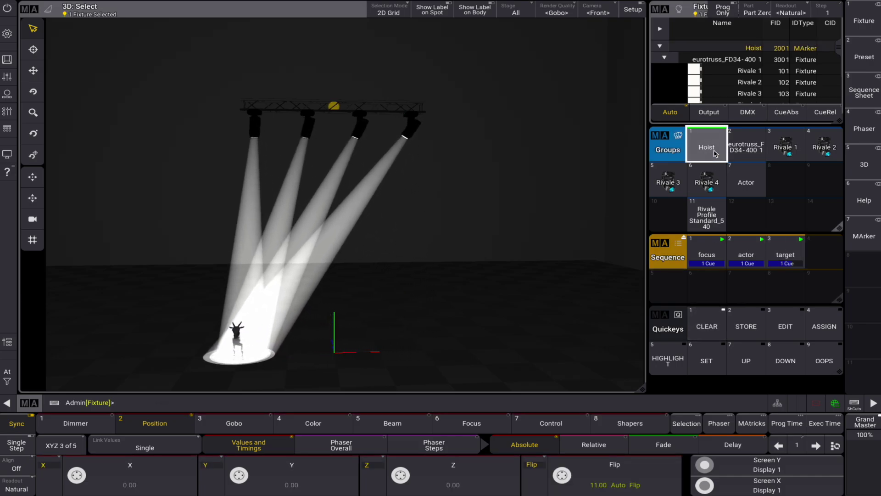
{"action": "left_click", "coordinate": [465, 483]}
{"action": "left_click", "coordinate": [333, 259]}
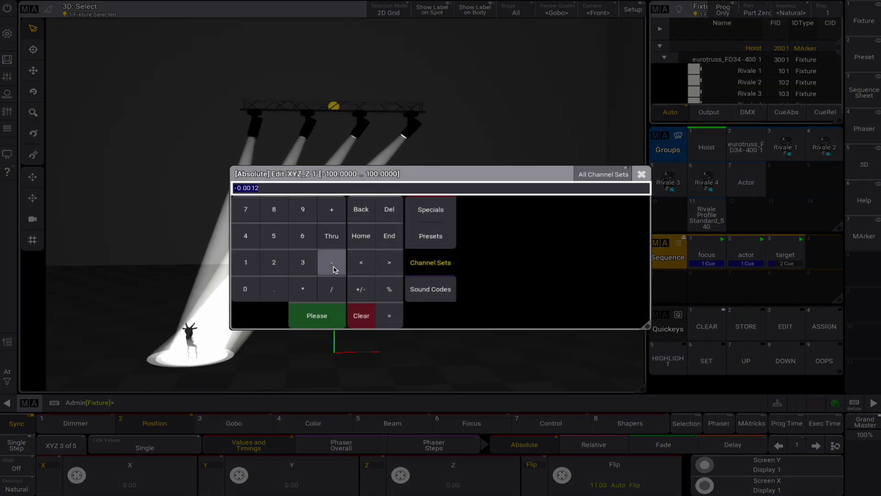
{"action": "left_click", "coordinate": [304, 264]}
{"action": "left_click", "coordinate": [316, 314]}
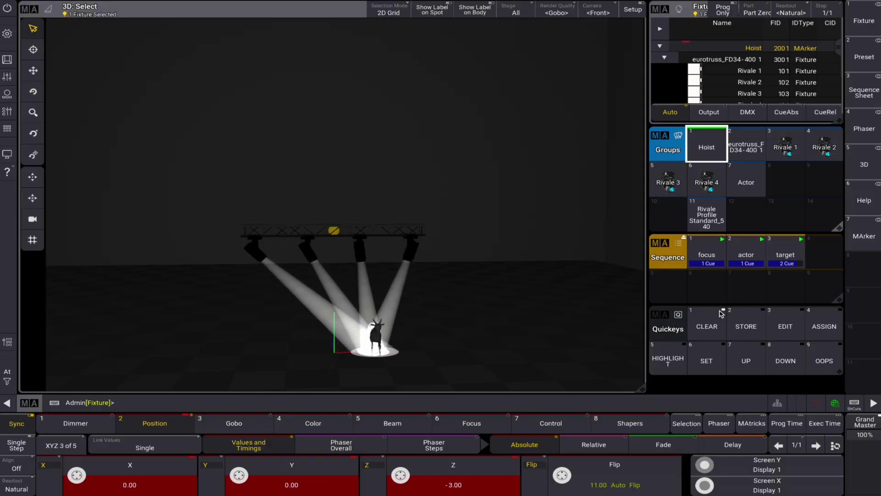
{"action": "left_click", "coordinate": [64, 445]}
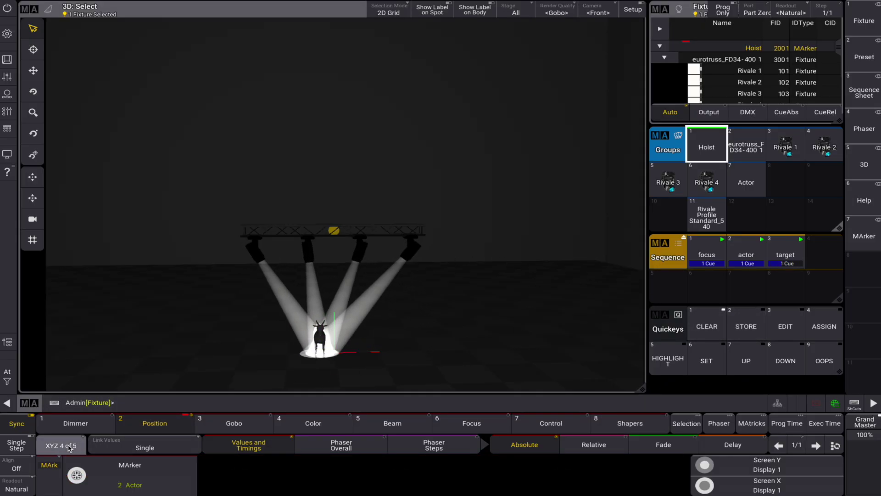
{"action": "left_click", "coordinate": [69, 446]}
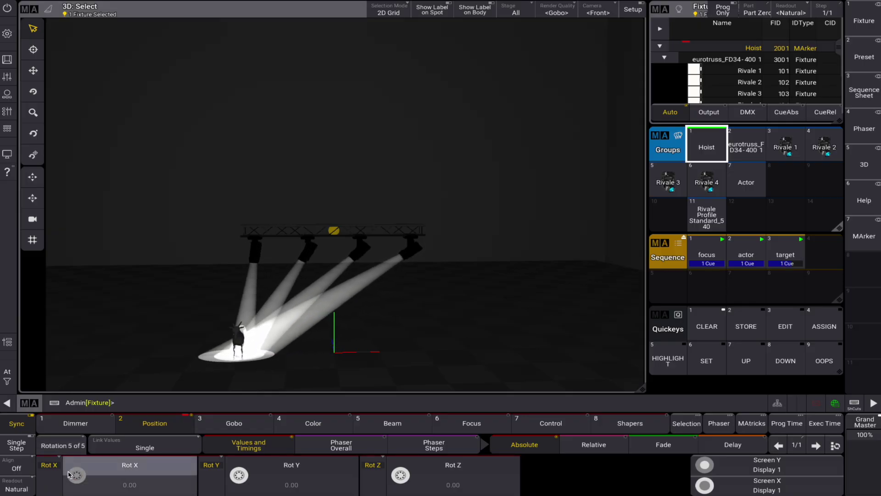
{"action": "left_click_drag", "start_coordinate": [68, 474], "coordinate": [55, 473]}
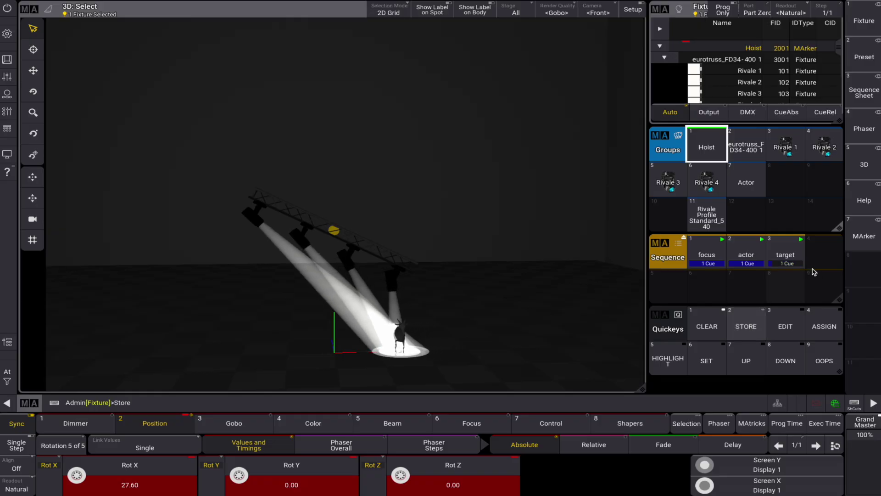
{"action": "left_click", "coordinate": [825, 252]}
- Tilt the truss back, return Hoist Z to 0, add it as cue 2, and open Sequence 4
{"action": "left_click_drag", "start_coordinate": [92, 471], "coordinate": [76, 468]}
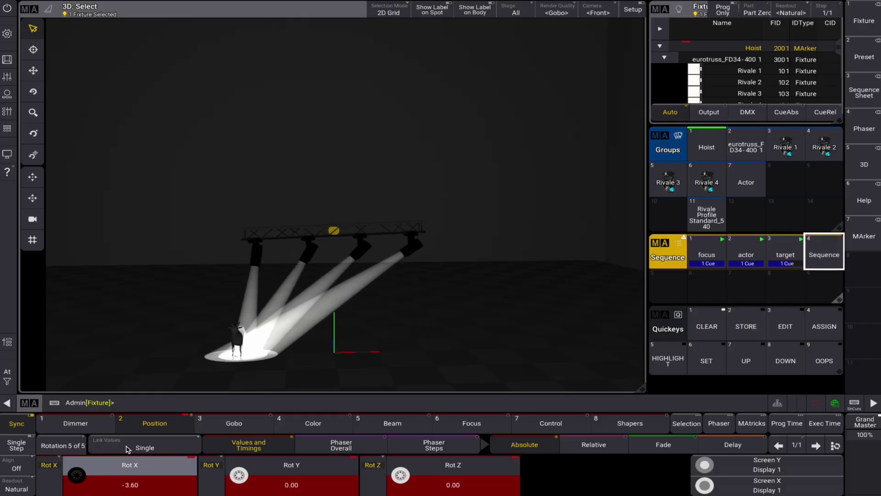
{"action": "left_click", "coordinate": [62, 445]}
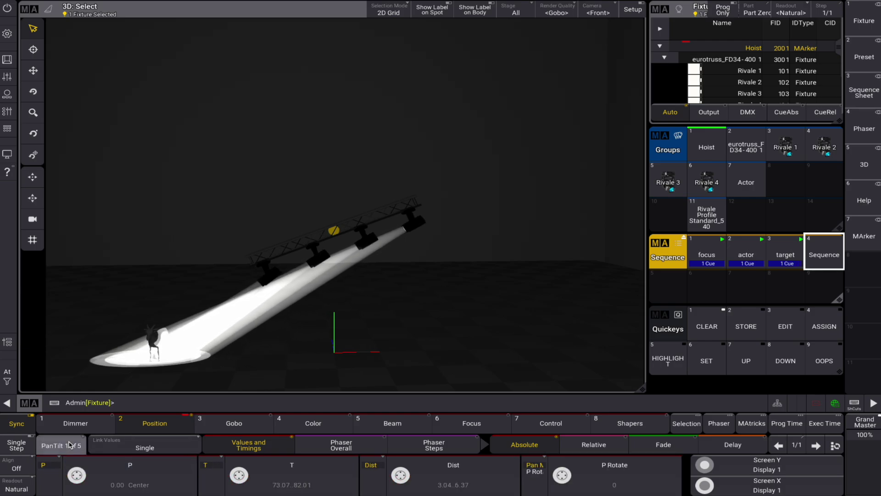
{"action": "left_click", "coordinate": [69, 445]}
{"action": "left_click", "coordinate": [69, 445]}
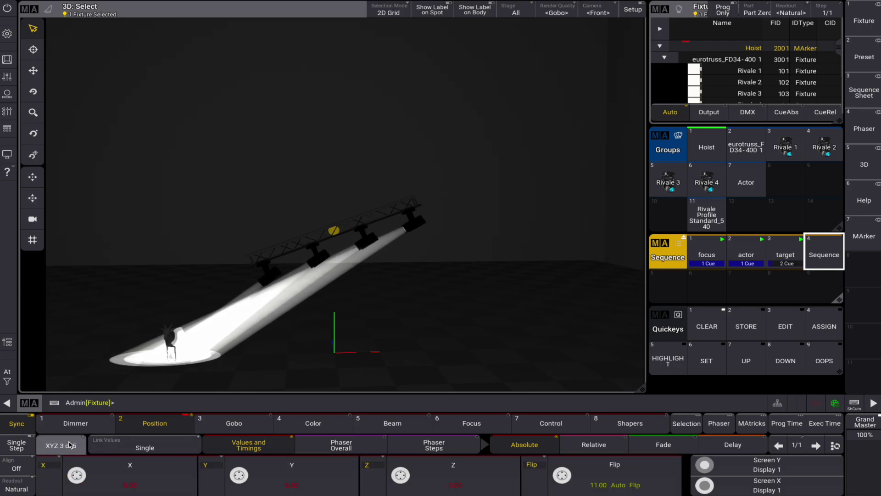
{"action": "left_click", "coordinate": [454, 477]}
{"action": "left_click", "coordinate": [311, 315]}
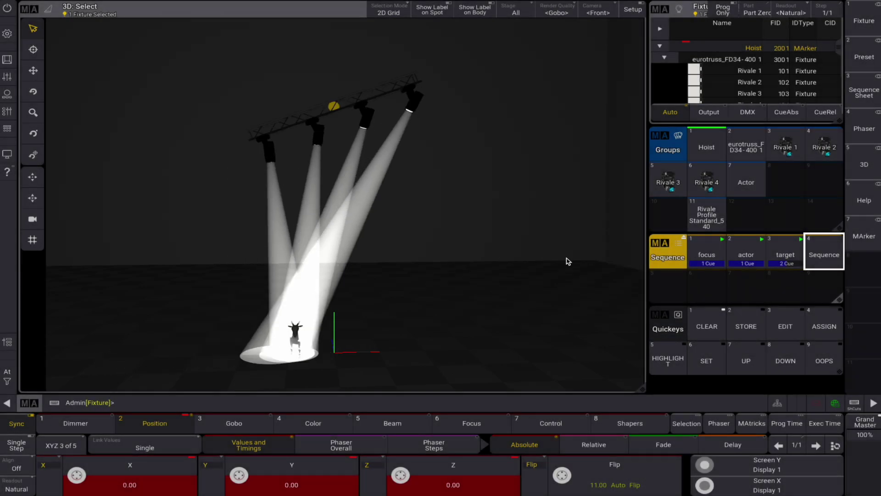
{"action": "left_click", "coordinate": [746, 326]}
{"action": "left_click", "coordinate": [813, 251]}
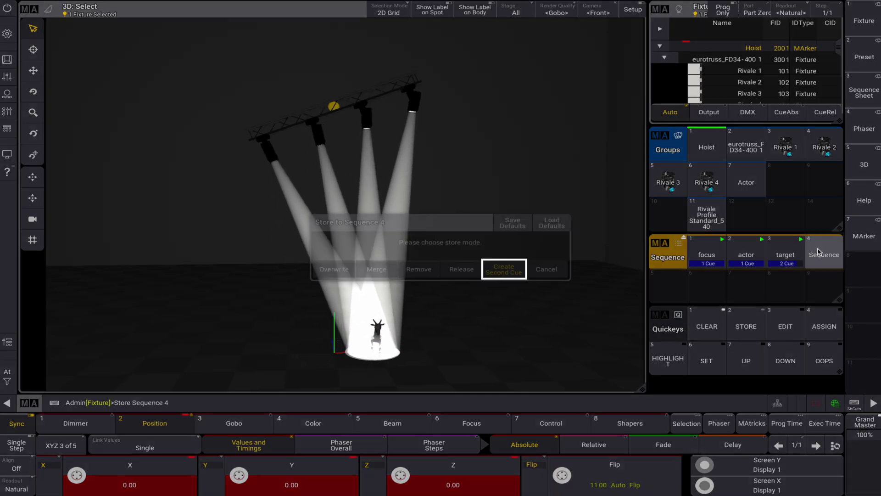
{"action": "left_click", "coordinate": [527, 272]}
{"action": "left_click_drag", "start_coordinate": [834, 250], "coordinate": [792, 266]}
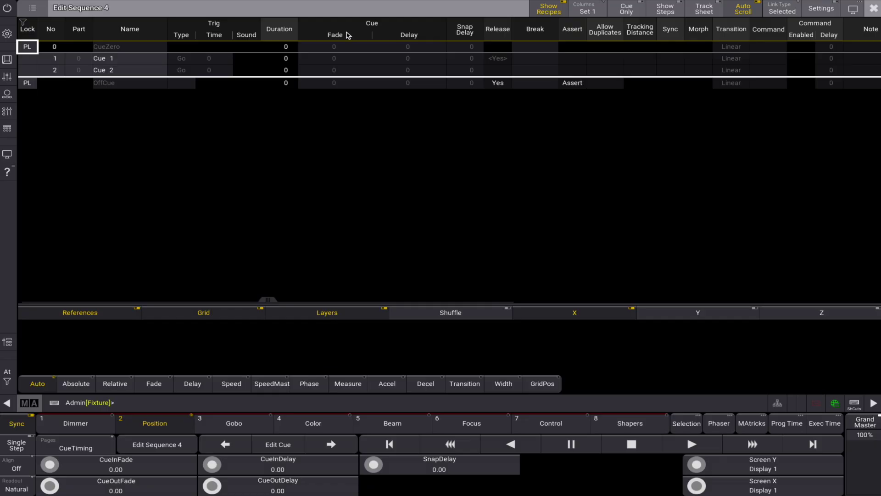
- Give both cues of Sequence 4 a 7-second fade and Follow triggers
{"action": "left_click", "coordinate": [348, 35]}
{"action": "left_click", "coordinate": [340, 58]}
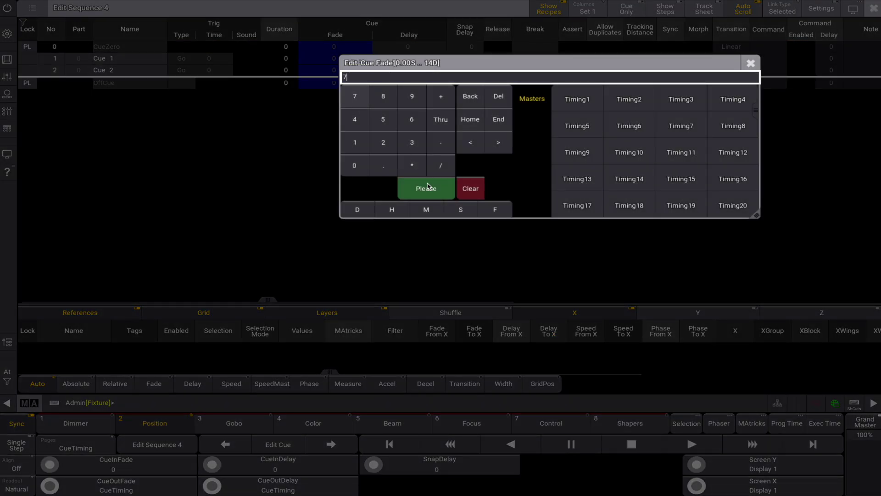
{"action": "left_click", "coordinate": [427, 187]}
{"action": "left_click", "coordinate": [186, 59]}
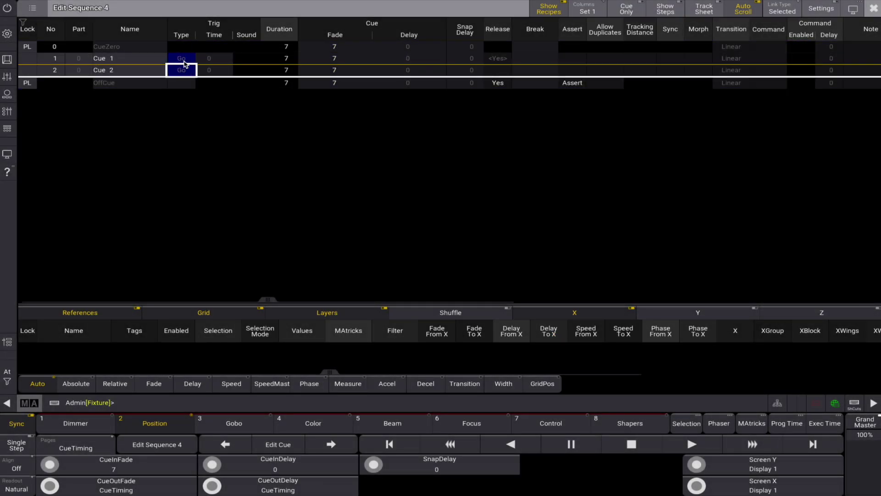
{"action": "left_click", "coordinate": [183, 59]}
{"action": "left_click", "coordinate": [181, 88]}
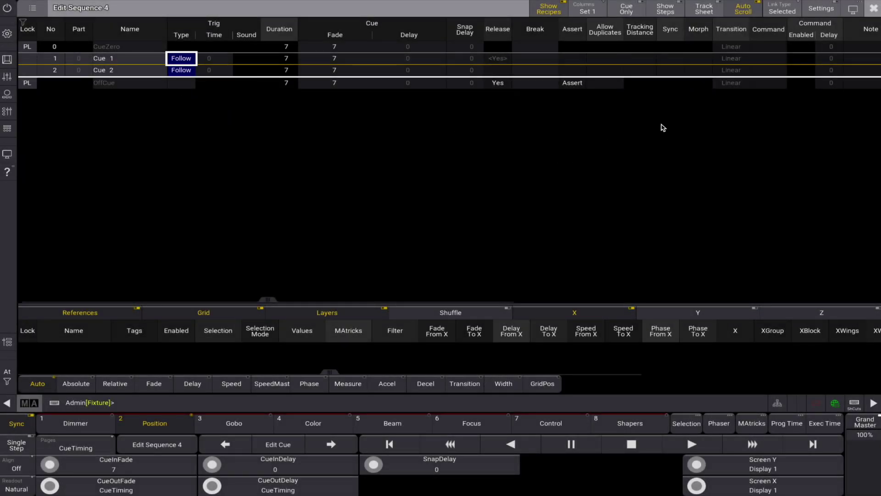
- Close the editor, run Sequence 4 and clear the programmer
{"action": "left_click", "coordinate": [875, 9]}
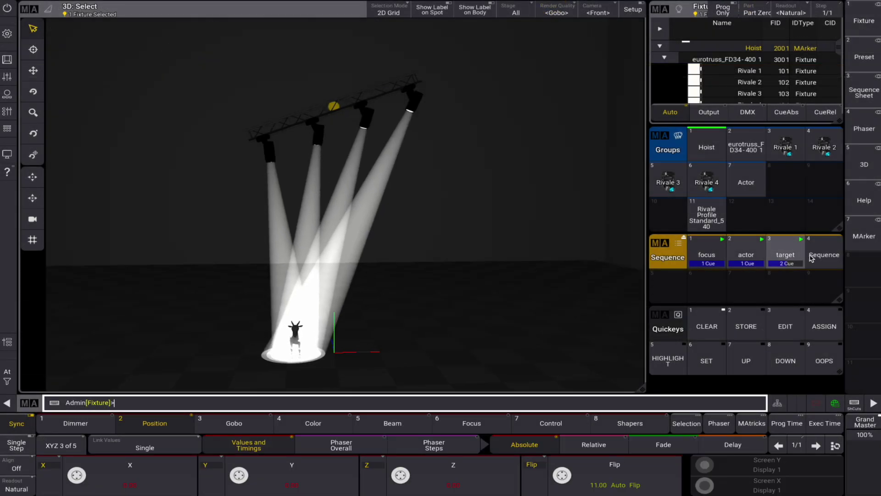
{"action": "left_click", "coordinate": [825, 252]}
{"action": "left_click", "coordinate": [709, 325]}
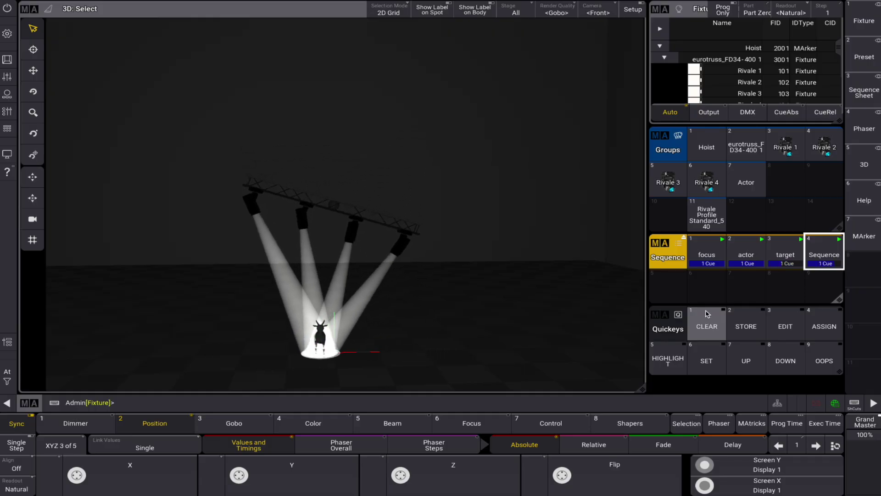
- Select the four Rivale Profiles and fan their X position to 2 using Align
{"action": "left_click", "coordinate": [707, 215]}
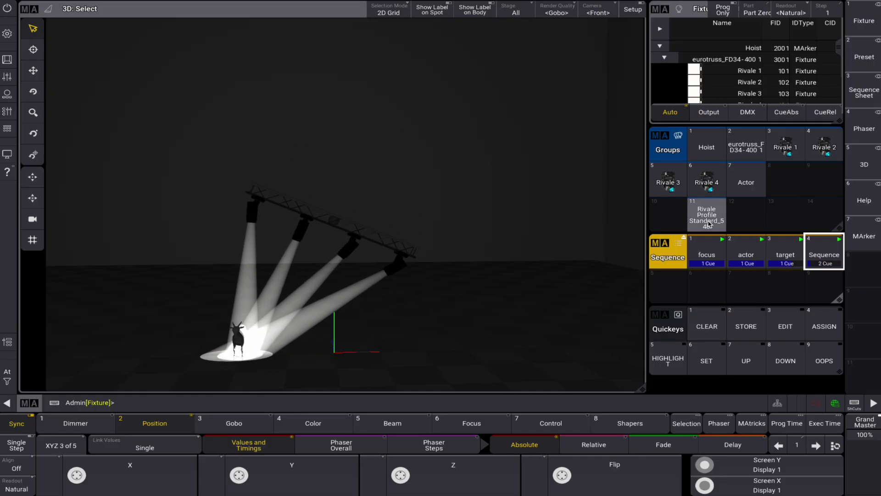
{"action": "left_click", "coordinate": [16, 468]}
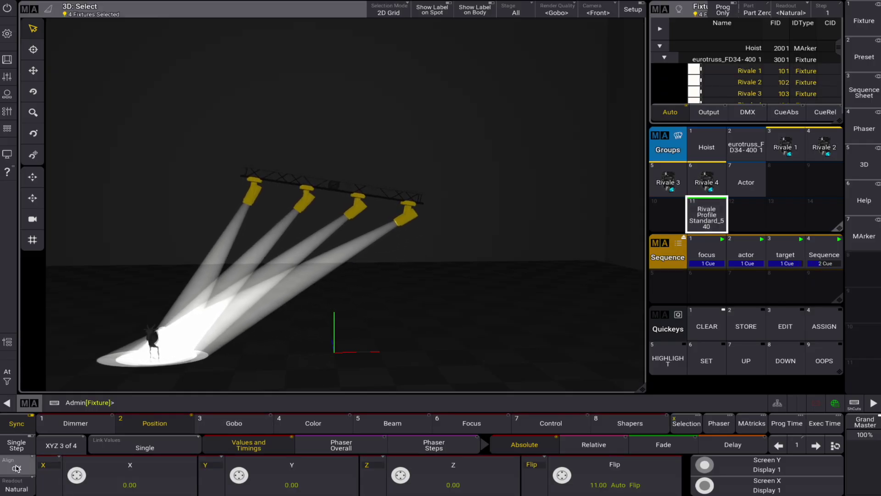
{"action": "left_click", "coordinate": [129, 488]}
{"action": "left_click", "coordinate": [274, 260]}
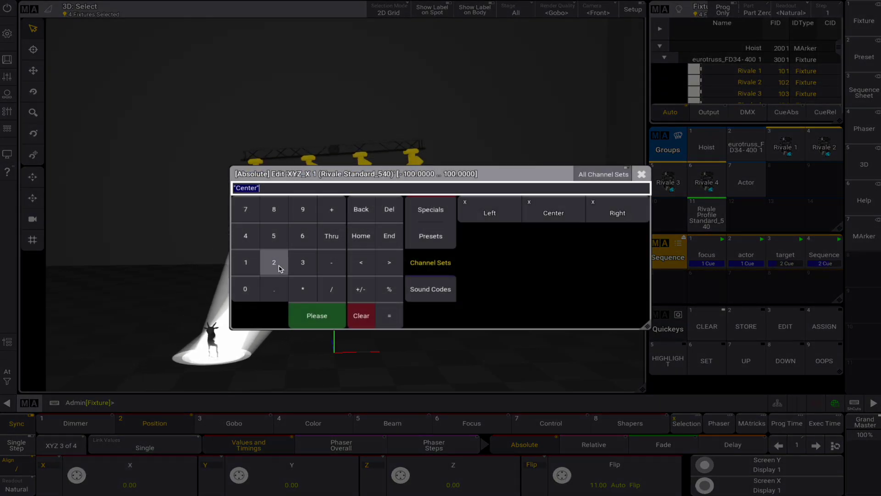
{"action": "left_click", "coordinate": [316, 315]}
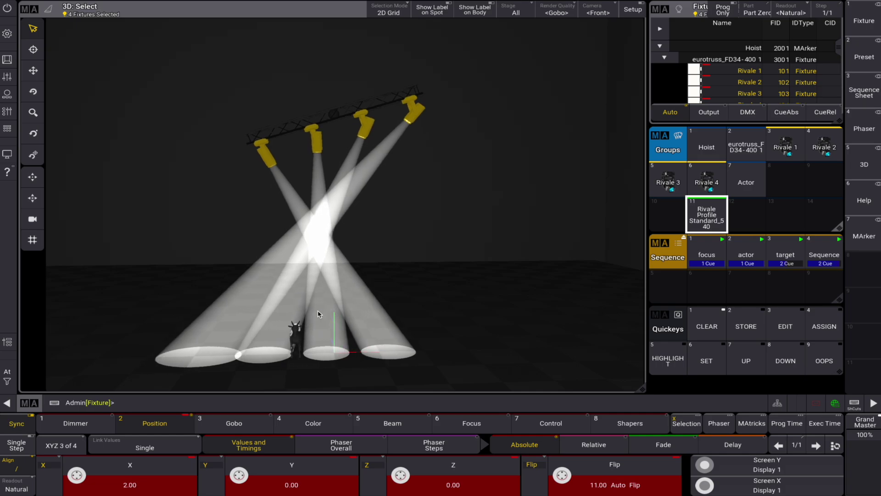